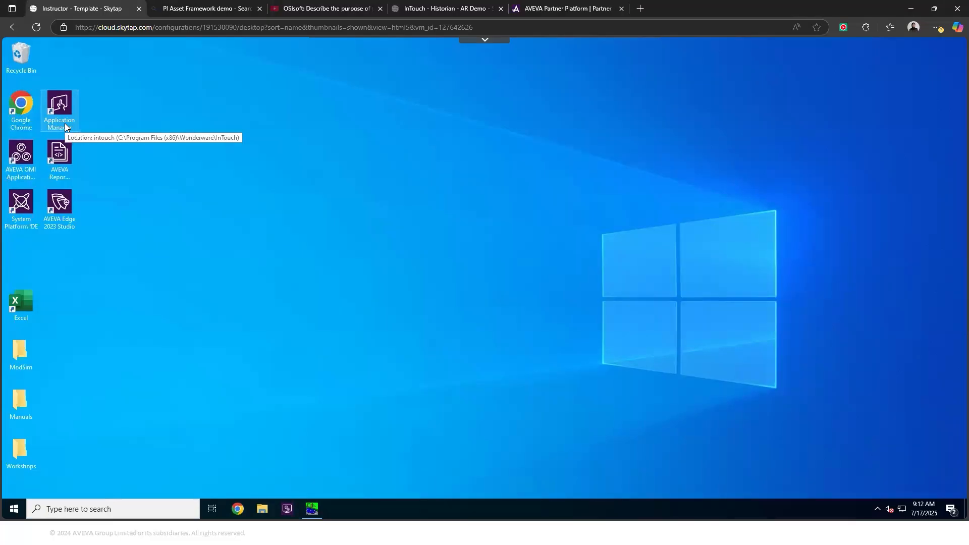
Move the Application Manager and System Platform IDE shortcuts out to the middle of the desktop
drag(64, 123, 507, 212)
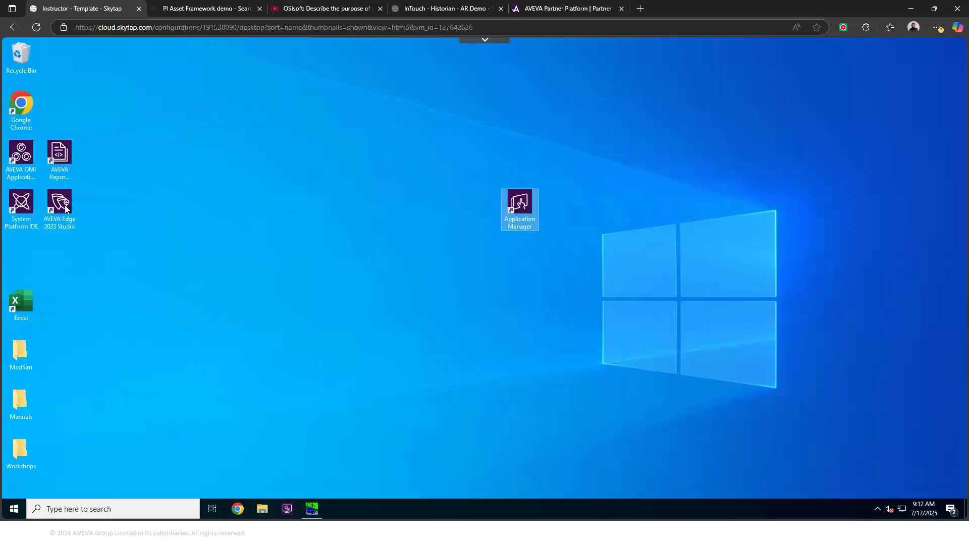
drag(30, 208, 444, 200)
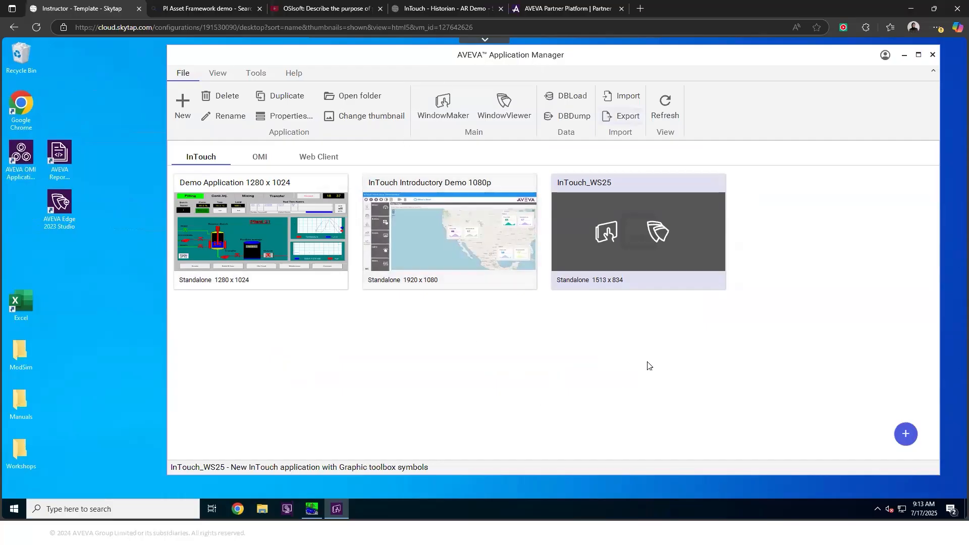
Open the InTouch_WS25 application in WindowMaker, converting it to the current resolution, and go to the empty canvas
click(605, 232)
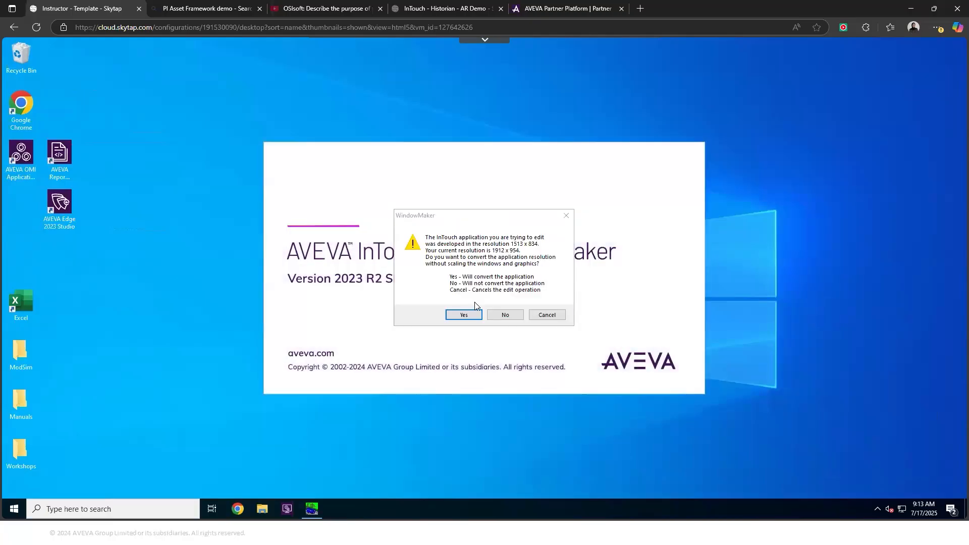
click(465, 315)
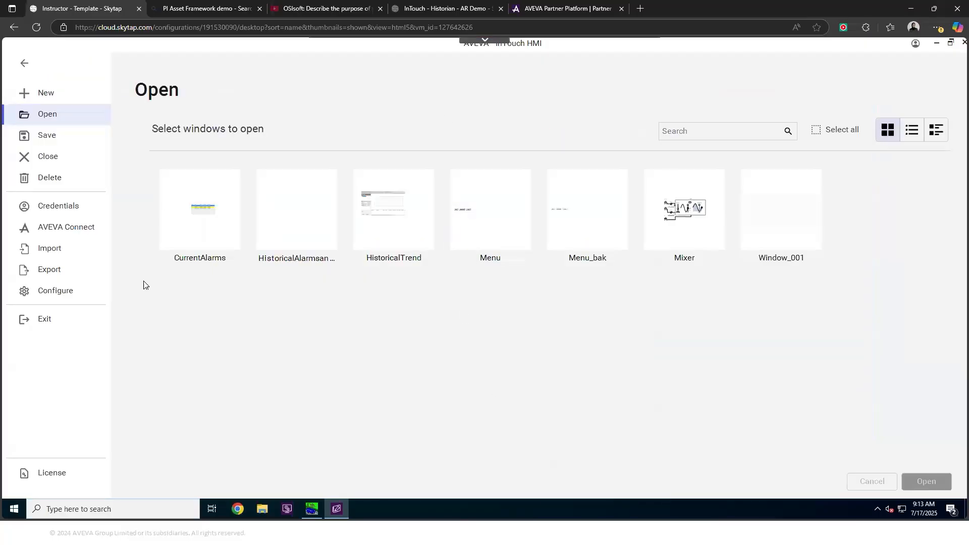
click(25, 64)
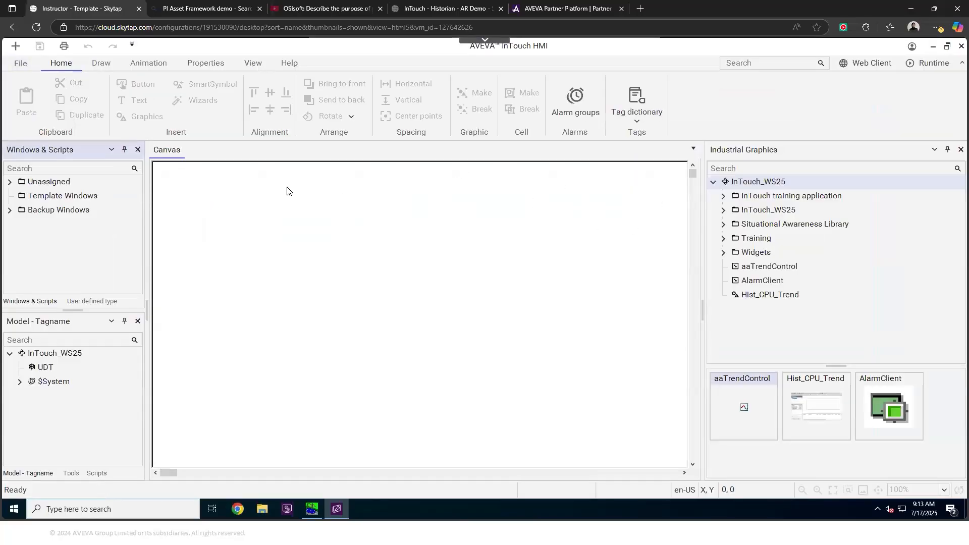
Look through the application's tag list in the Tagname Dictionary, then close the dictionary
click(642, 103)
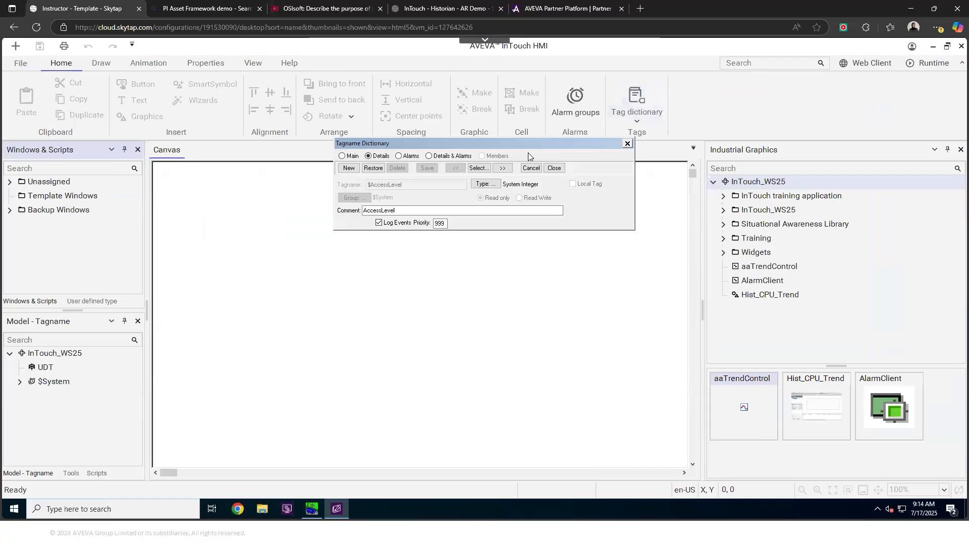
click(479, 169)
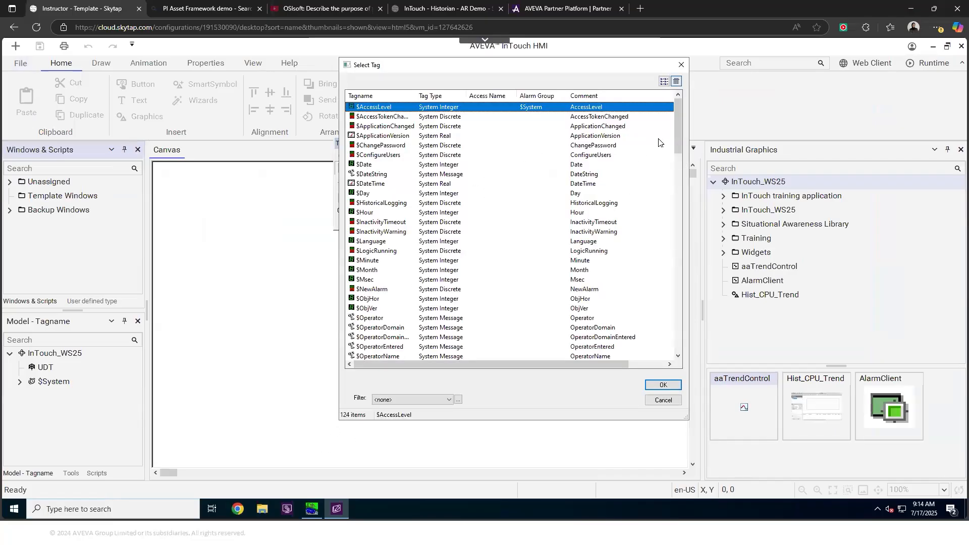
drag(677, 133, 662, 186)
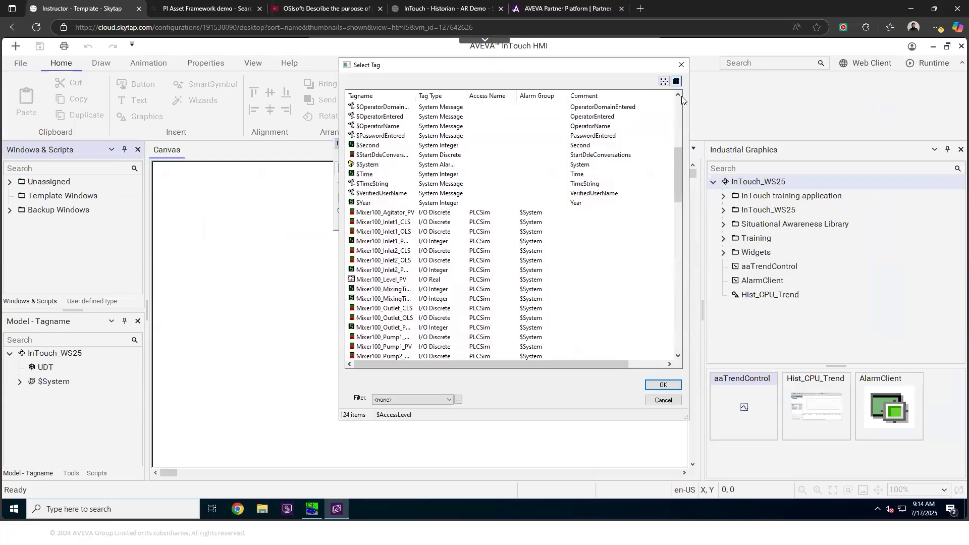
click(681, 64)
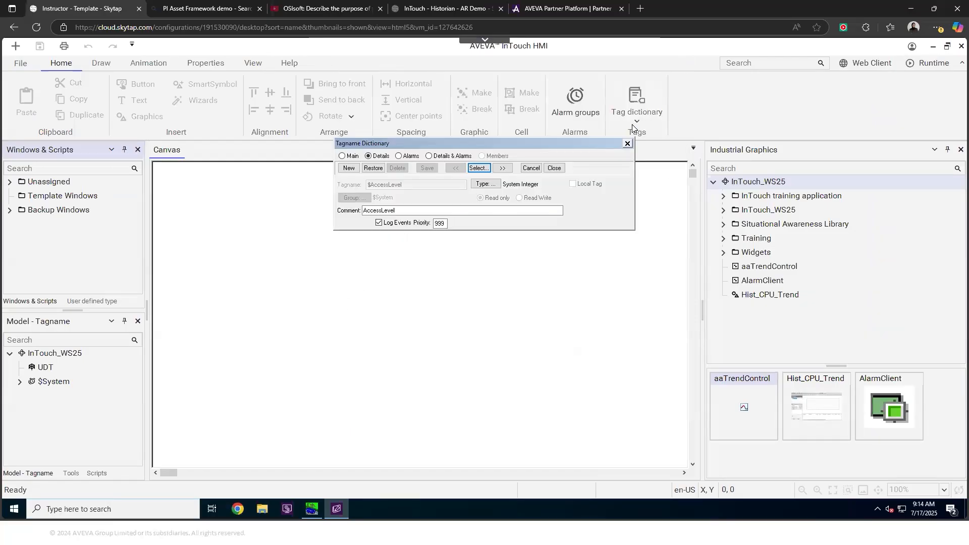
click(627, 143)
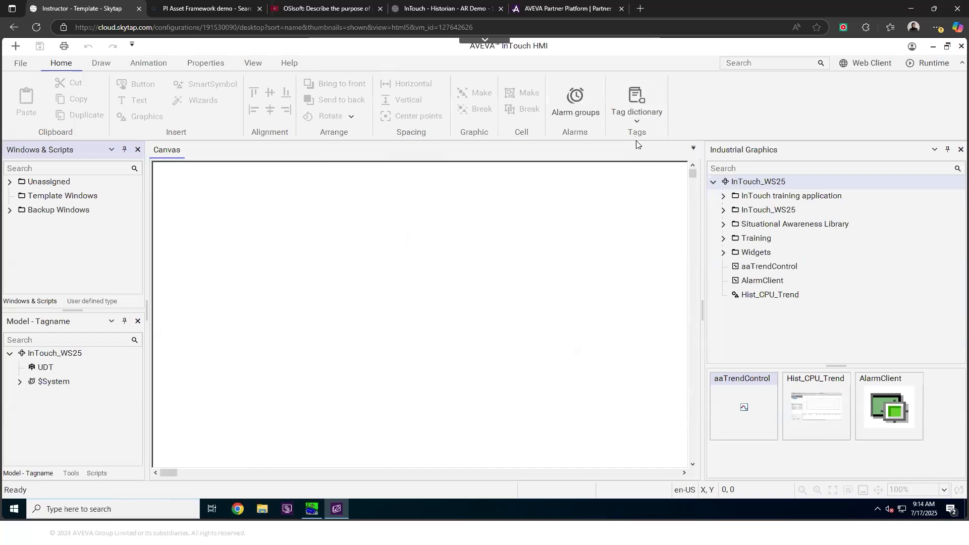
Expand the InTouch training application graphics folder and the unassigned windows to view their contents
click(724, 197)
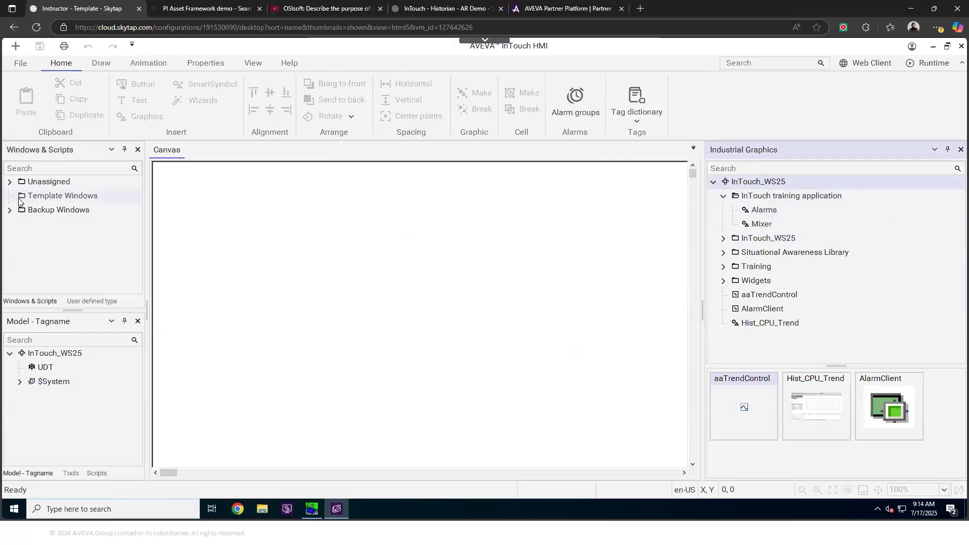
click(10, 182)
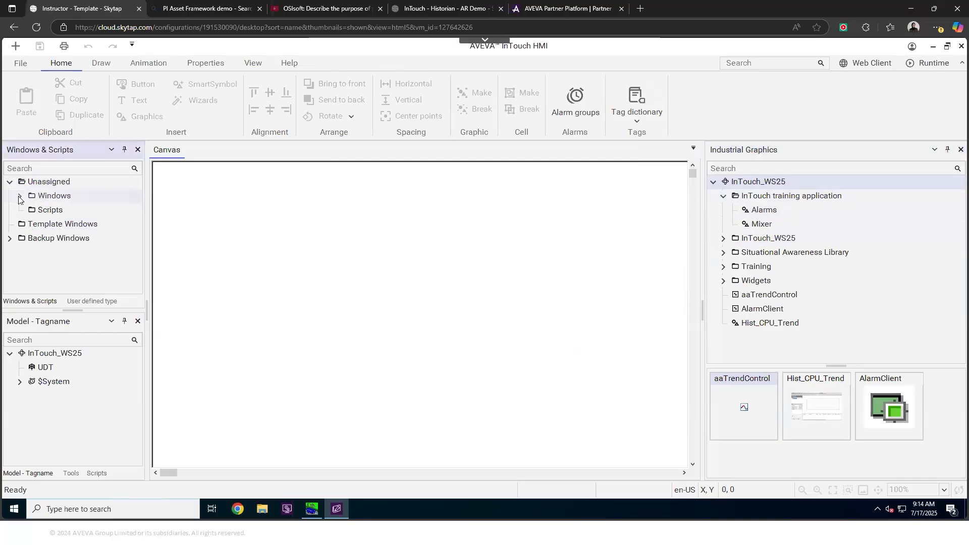
click(19, 197)
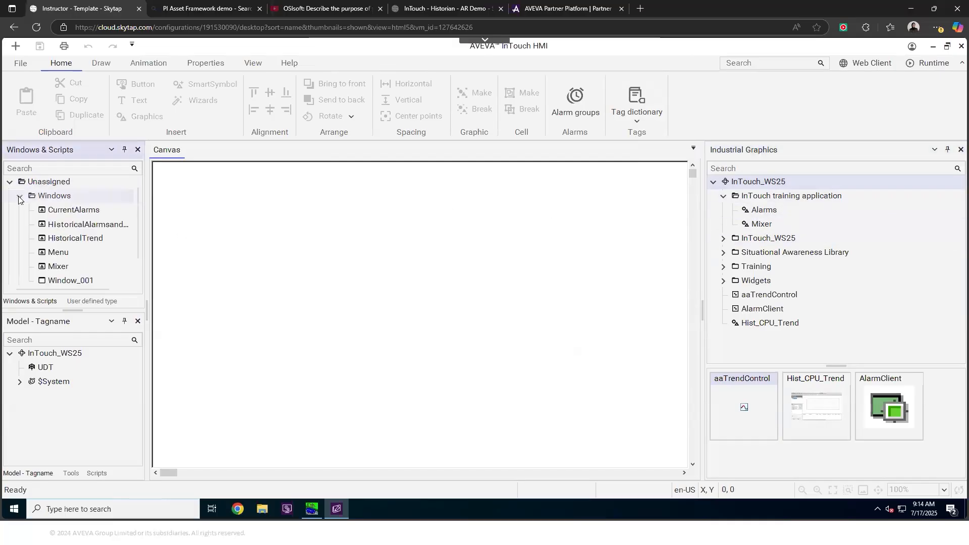
Review the application's historical logging and Historian logging settings, then return to the canvas
click(21, 65)
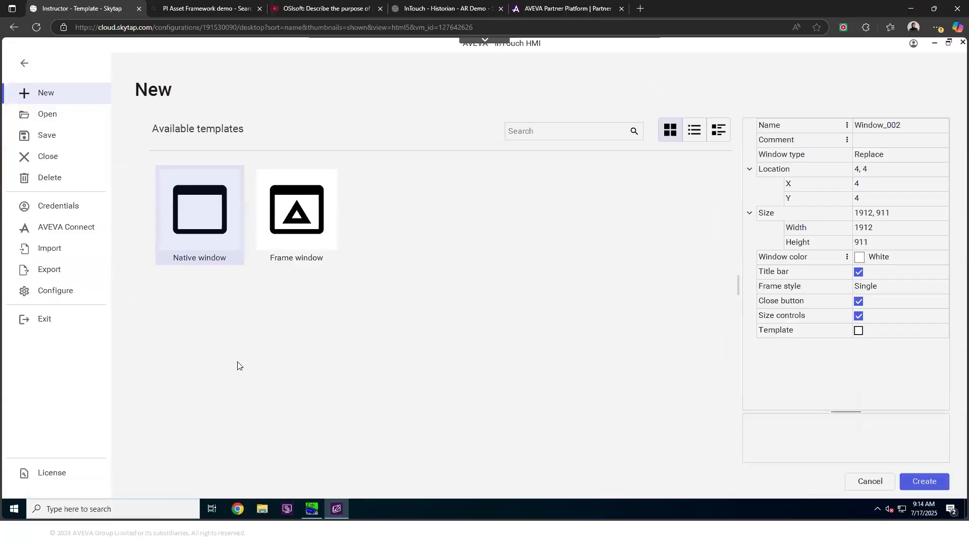
click(56, 293)
click(208, 277)
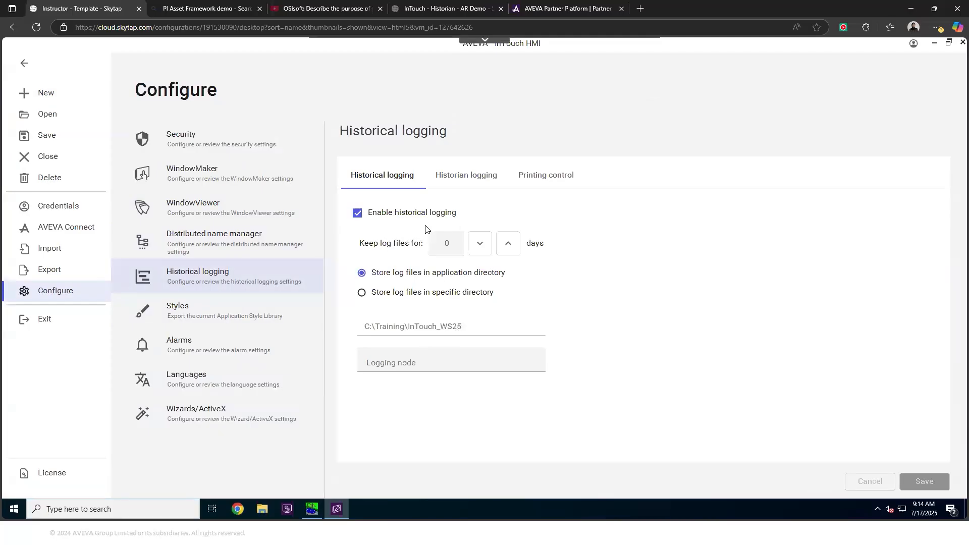
click(457, 178)
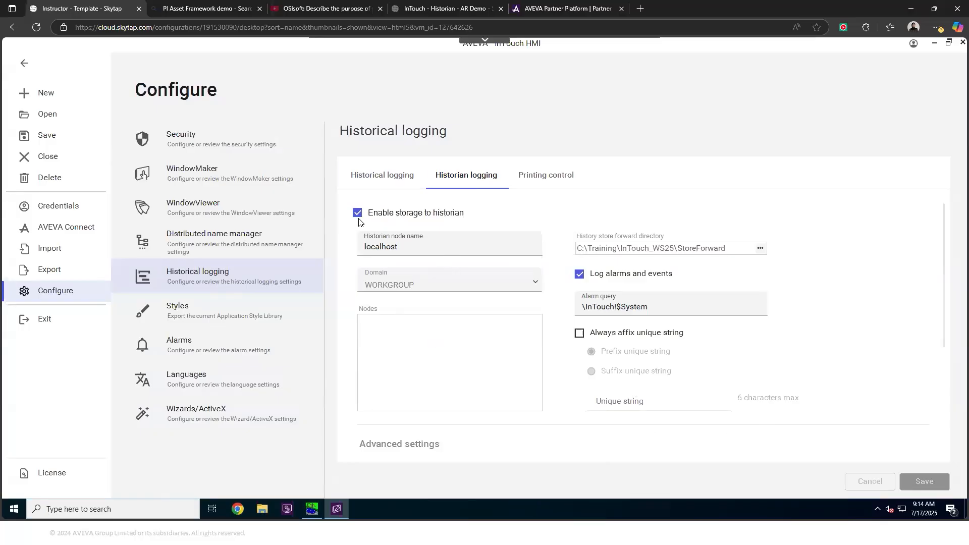
click(367, 185)
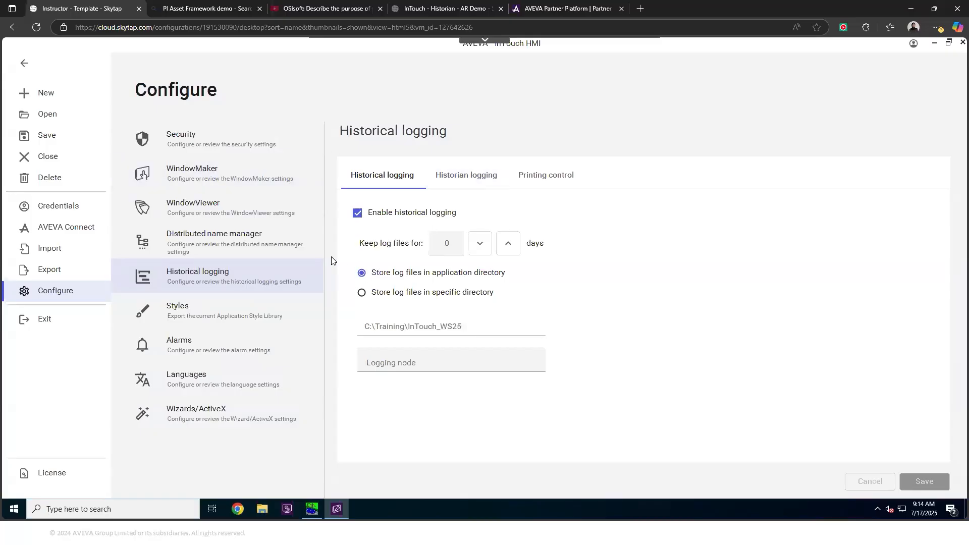
click(24, 64)
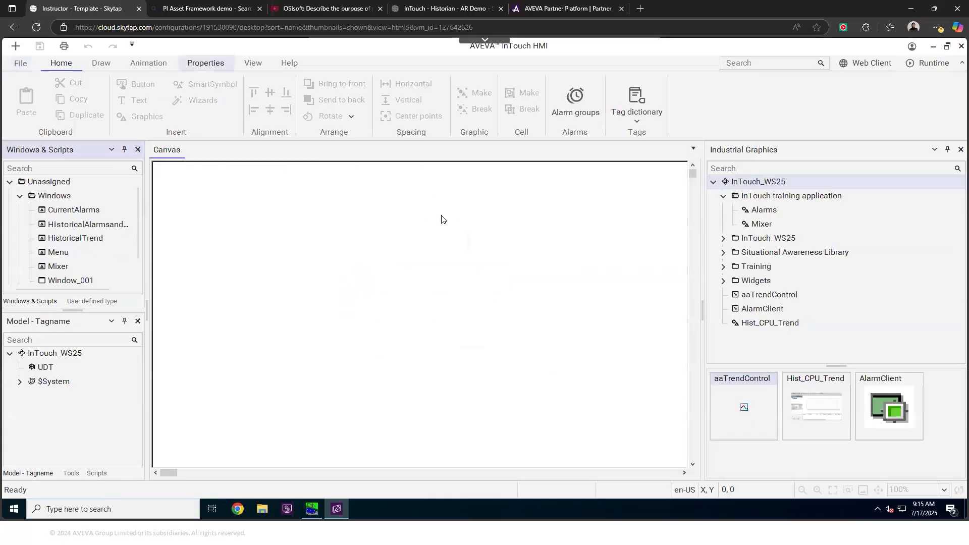
Close WindowMaker and launch the System Platform IDE from the desktop
click(961, 46)
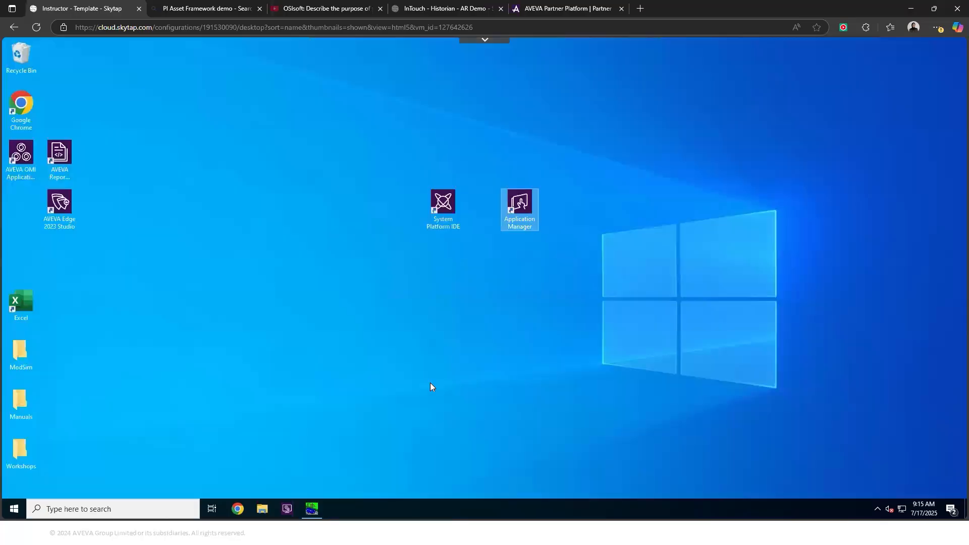
click(445, 202)
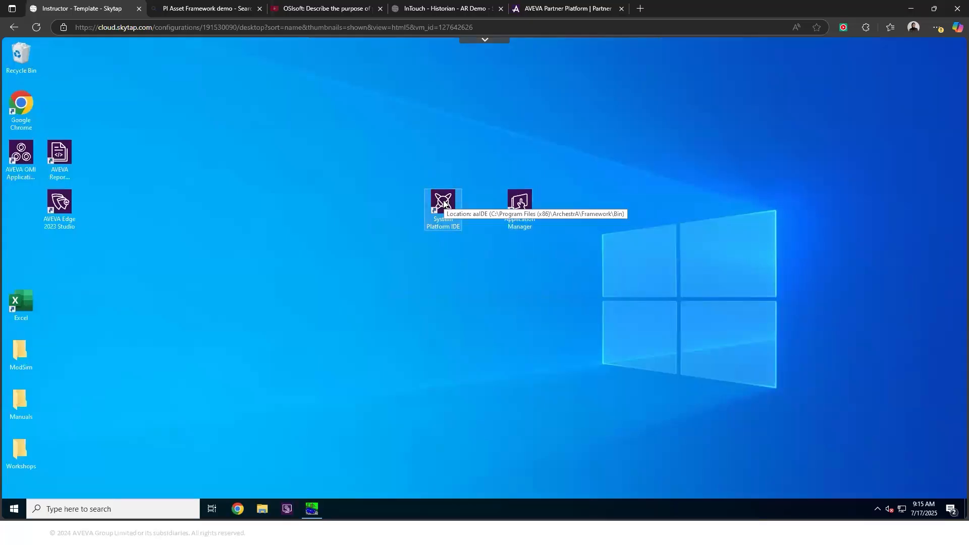
double_click(445, 203)
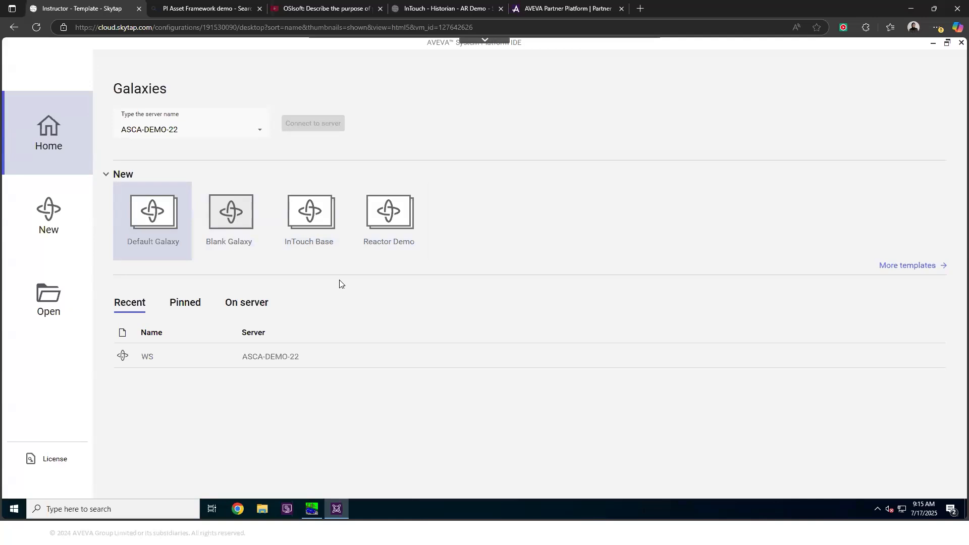
Create a galaxy named Demo_App from the InTouch Base template and connect to it
click(309, 214)
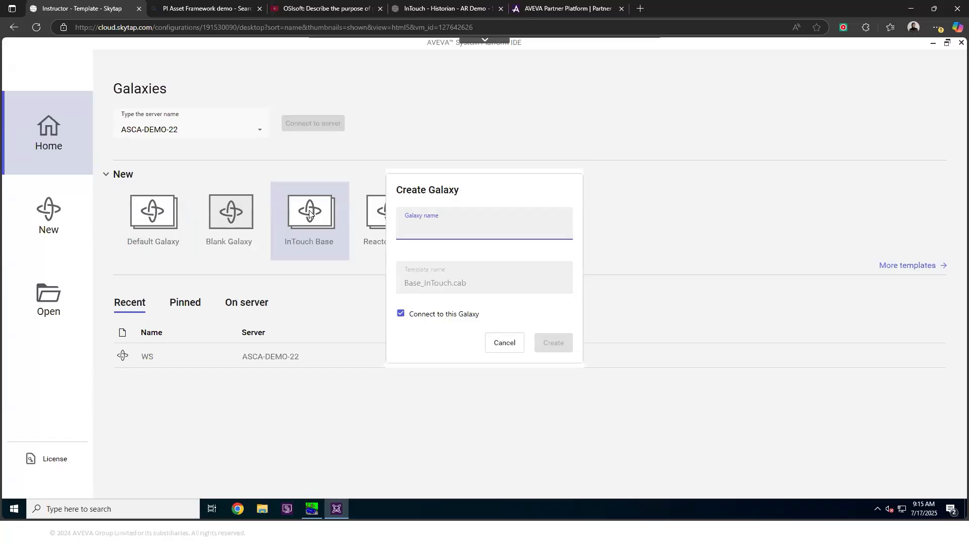
text(Demo_App)
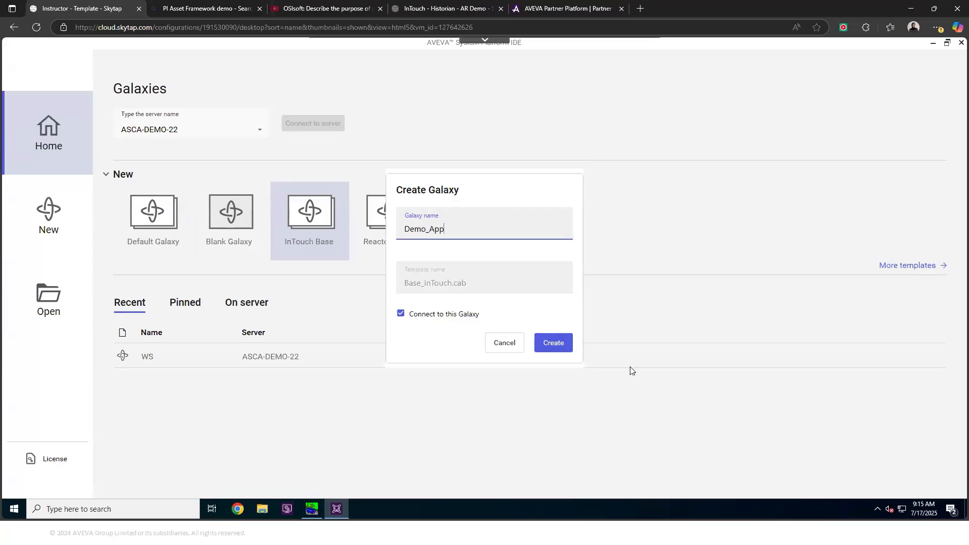
click(553, 342)
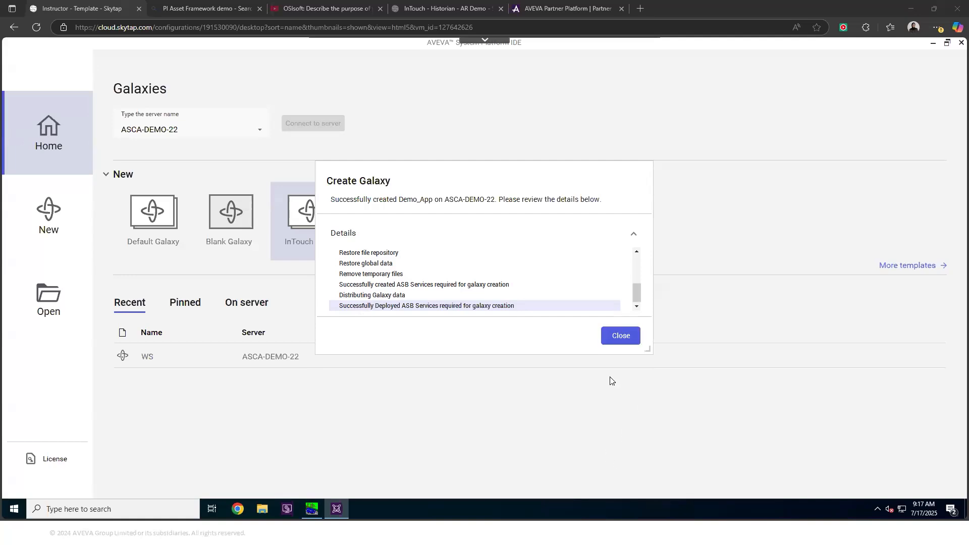
click(617, 336)
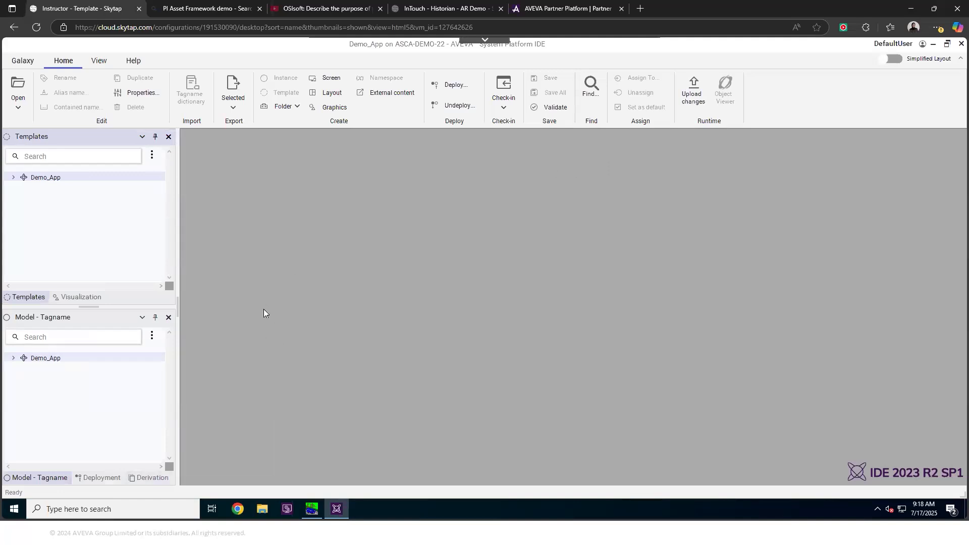
In the Derivation view, create a derived template from the $InTouchViewApp base template, keeping its default name
click(152, 477)
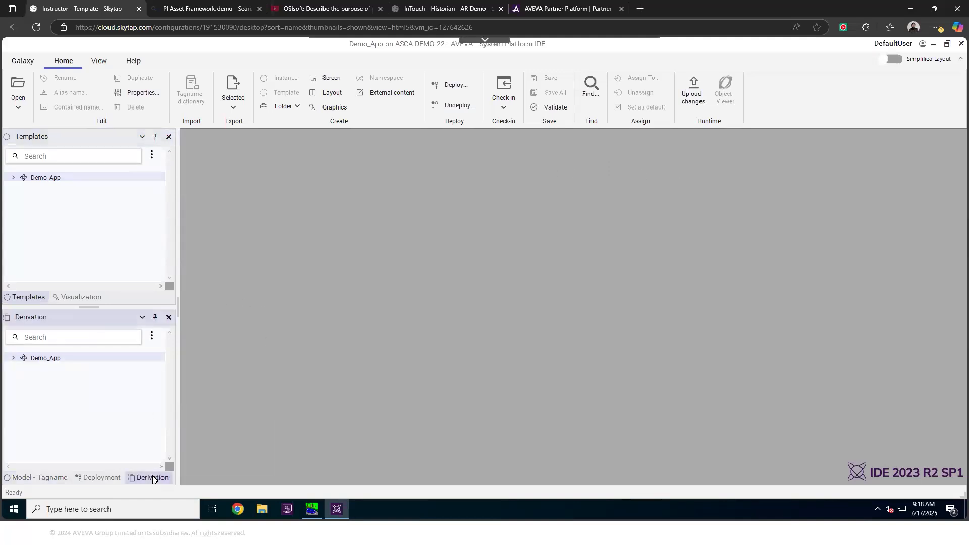
click(13, 357)
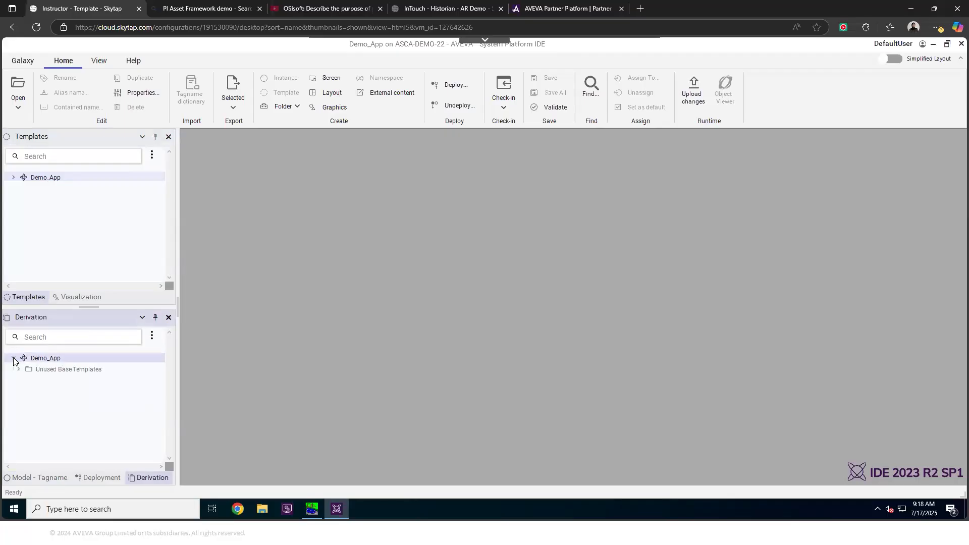
click(18, 369)
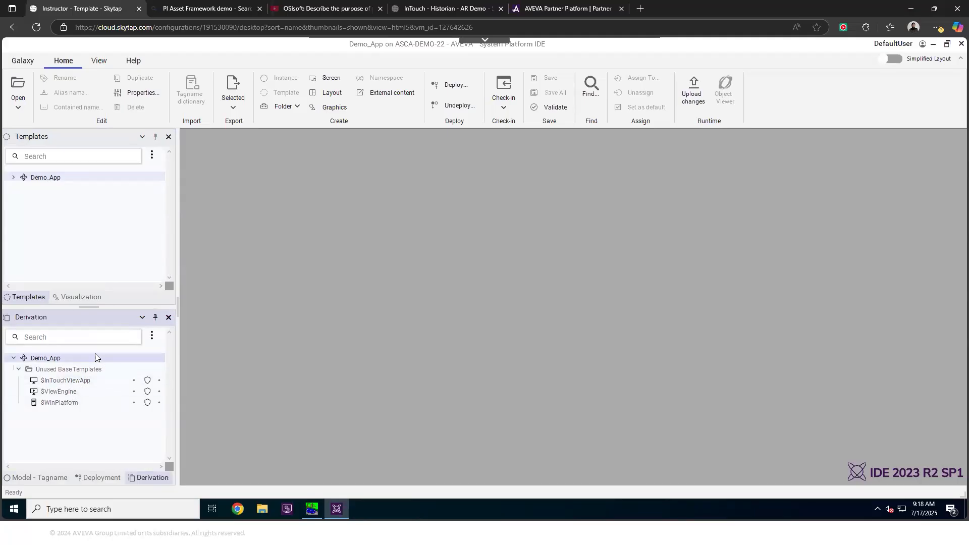
click(99, 384)
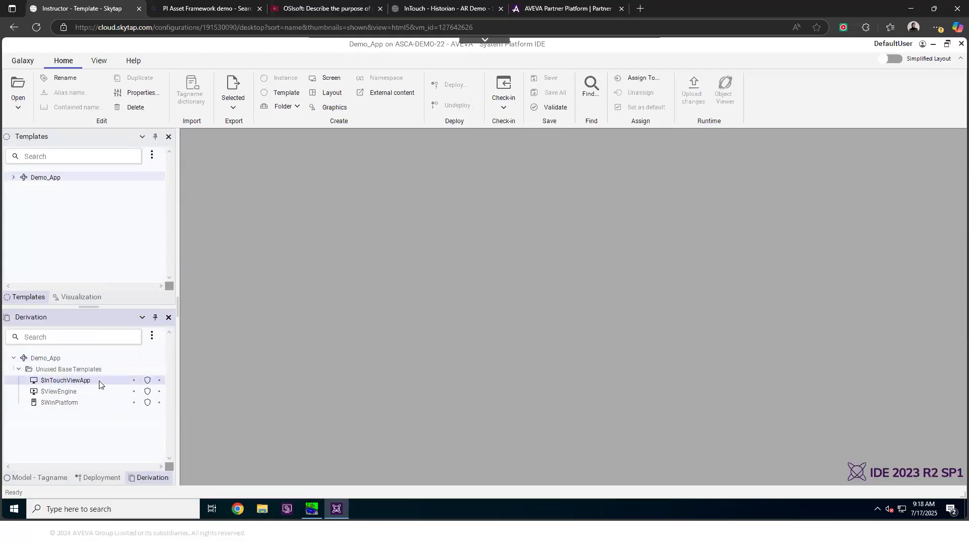
right_click(100, 384)
mouse_move(197, 241)
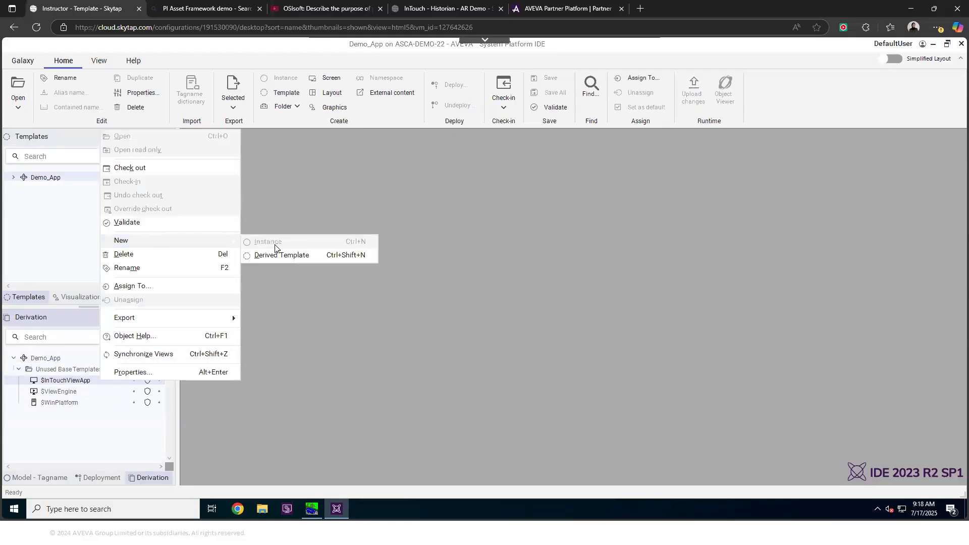
click(289, 254)
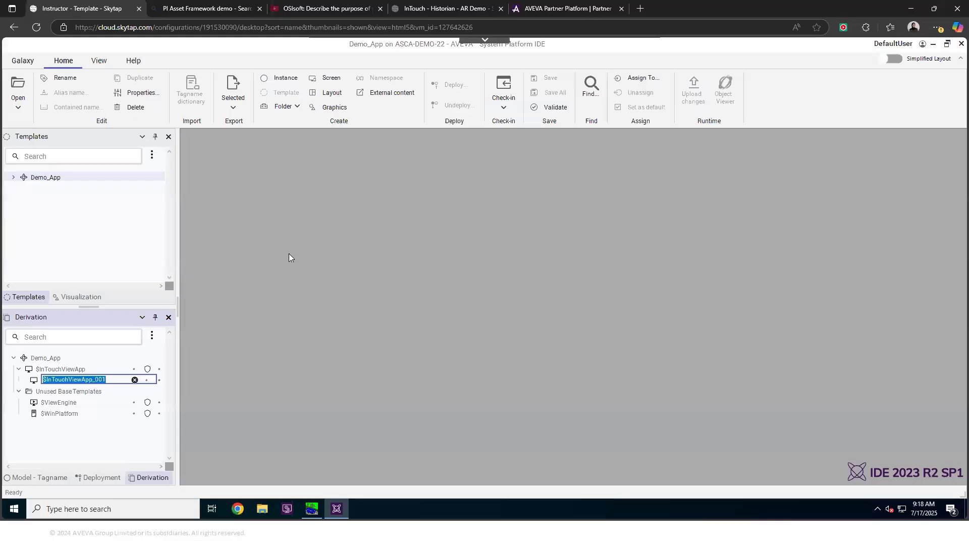
key(Return)
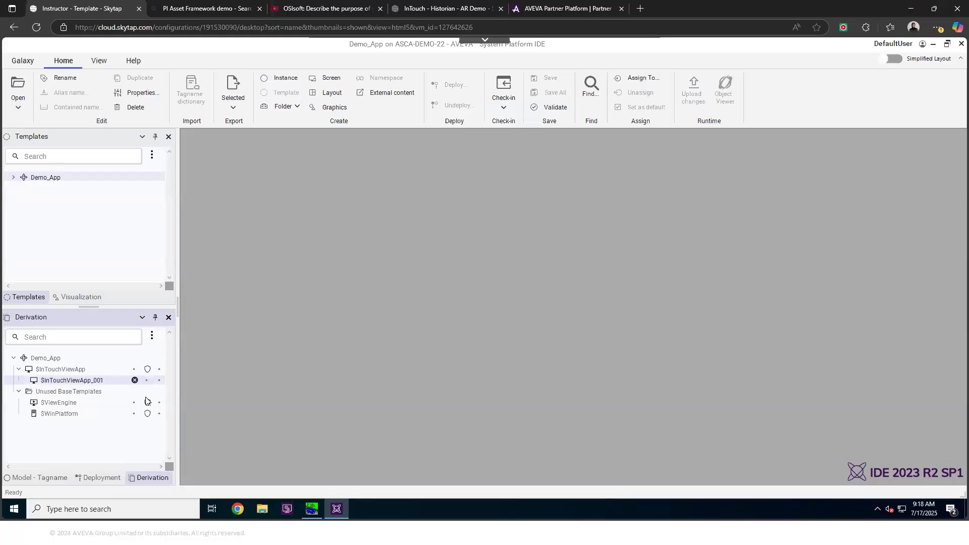
Examine the errors and warnings in the properties of the new derived InTouchViewApp template
mouse_move(136, 382)
right_click(135, 380)
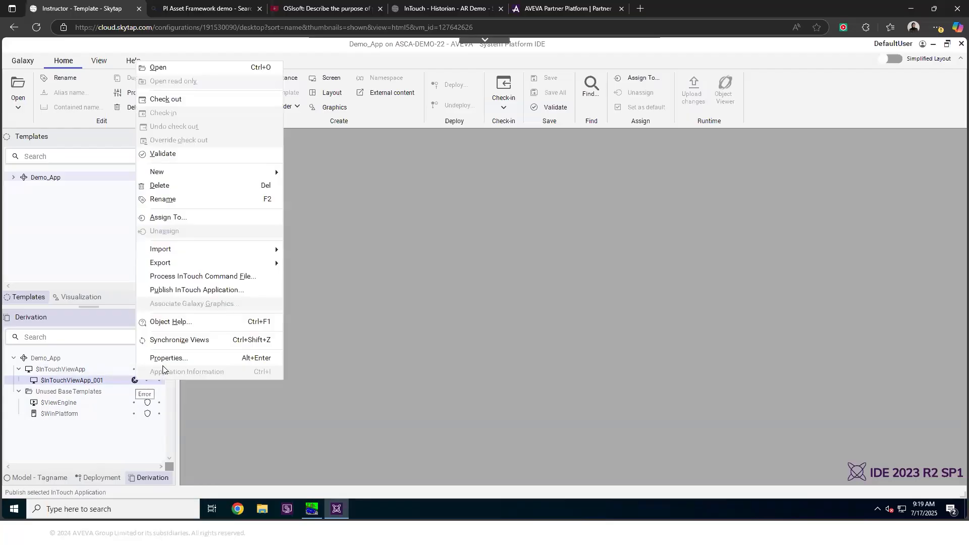
click(167, 359)
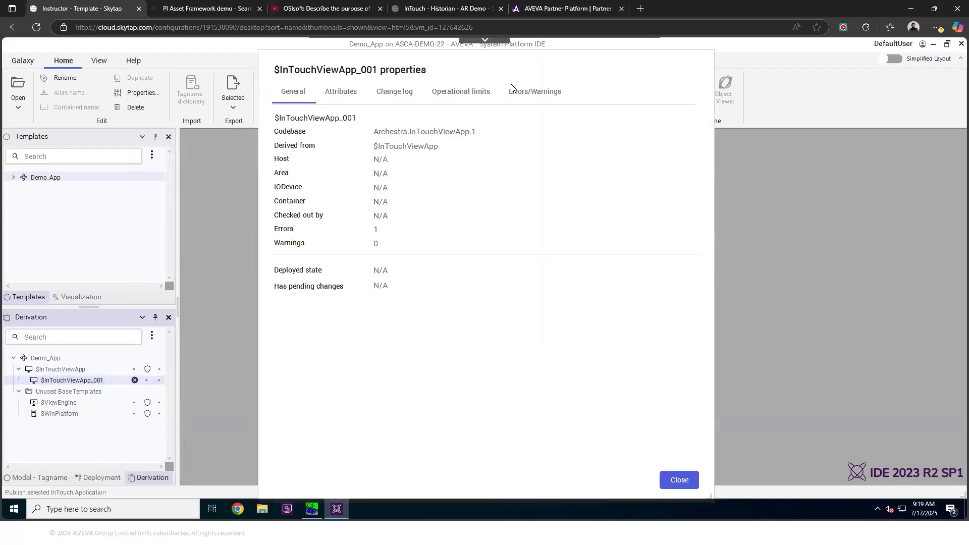
click(521, 96)
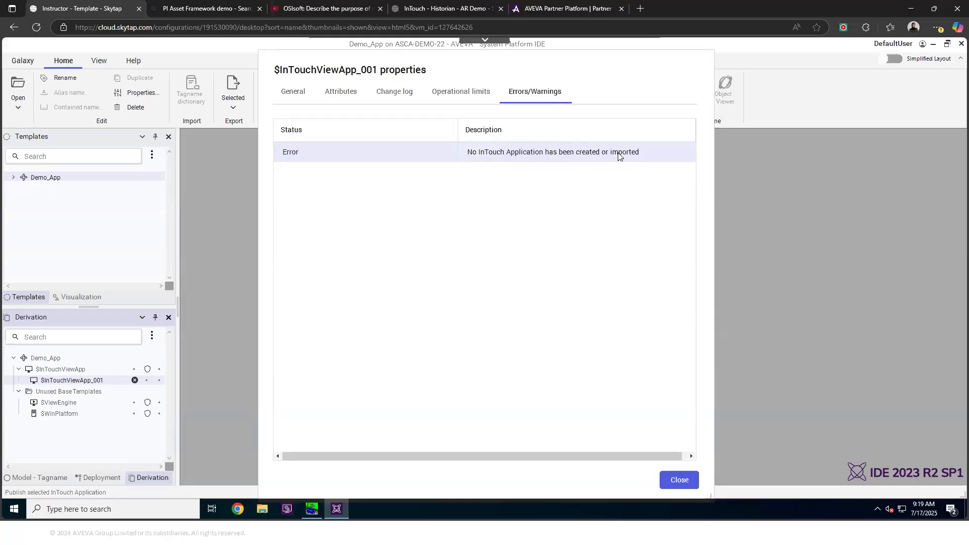
Close the template's properties, open the derived InTouchViewApp template and choose to import an existing InTouch application
click(675, 479)
double_click(111, 381)
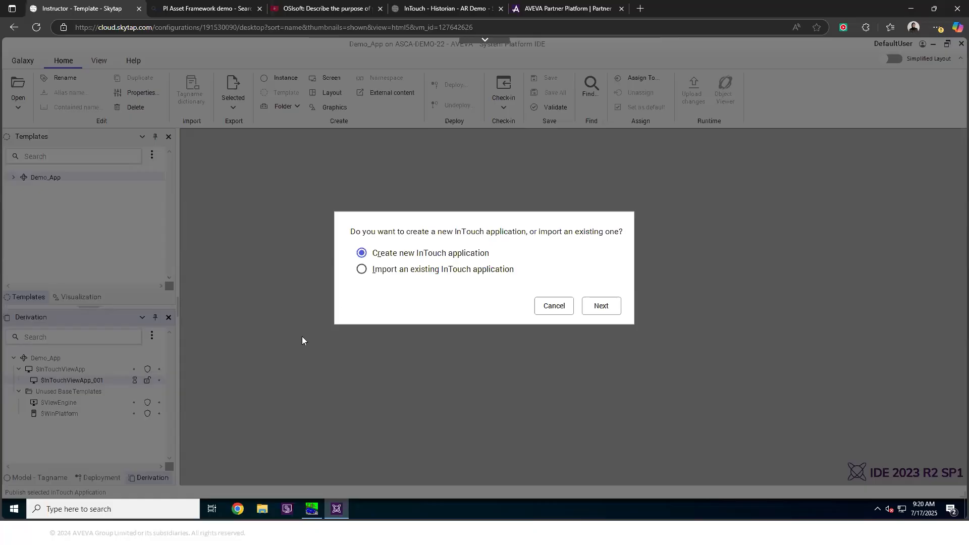
click(362, 269)
click(604, 306)
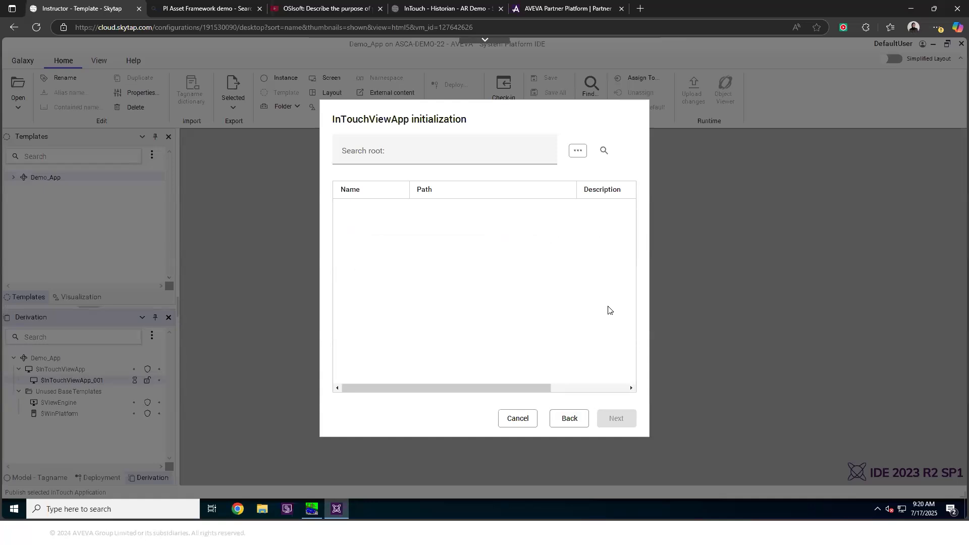
Set the import's search root to C:\Training\InTouch_WS25 and proceed with that application
click(578, 150)
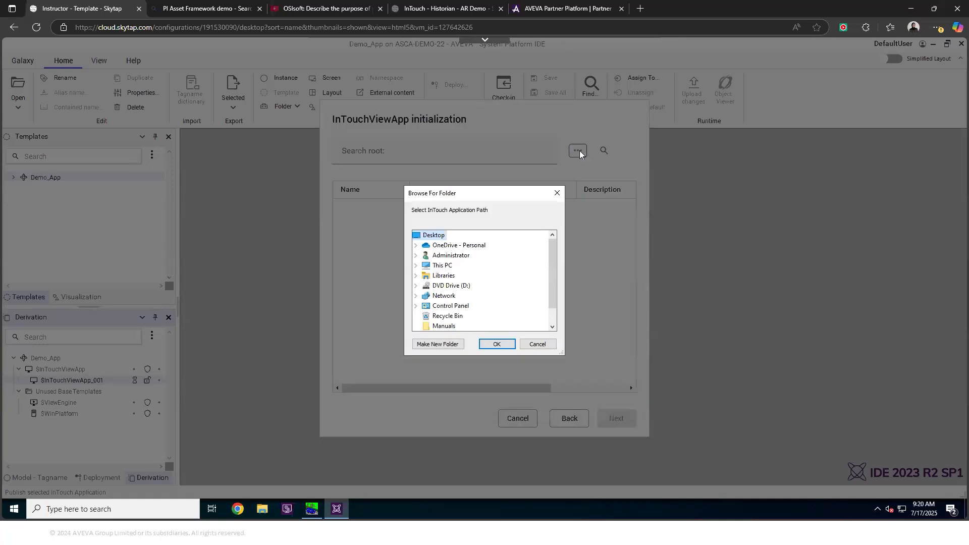
scroll(522, 262, down, 1)
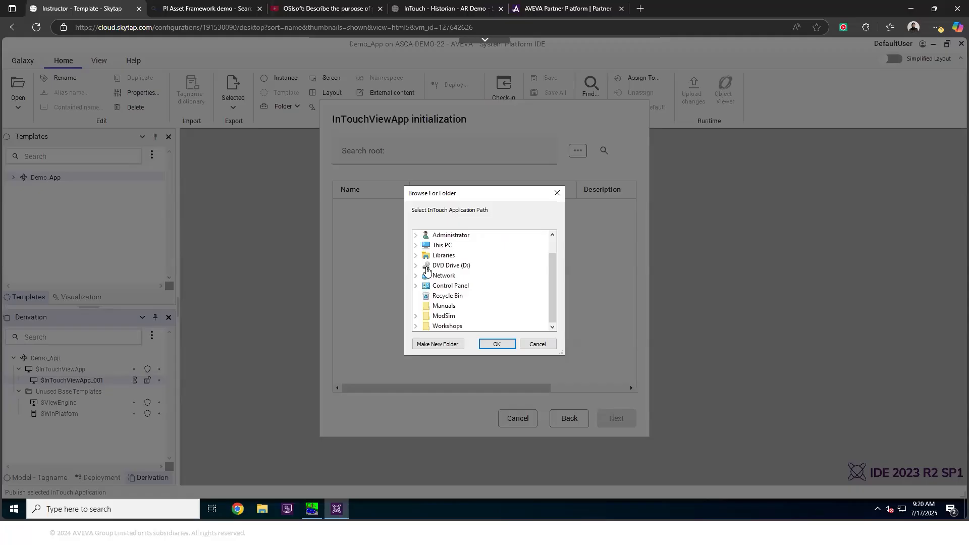
click(416, 244)
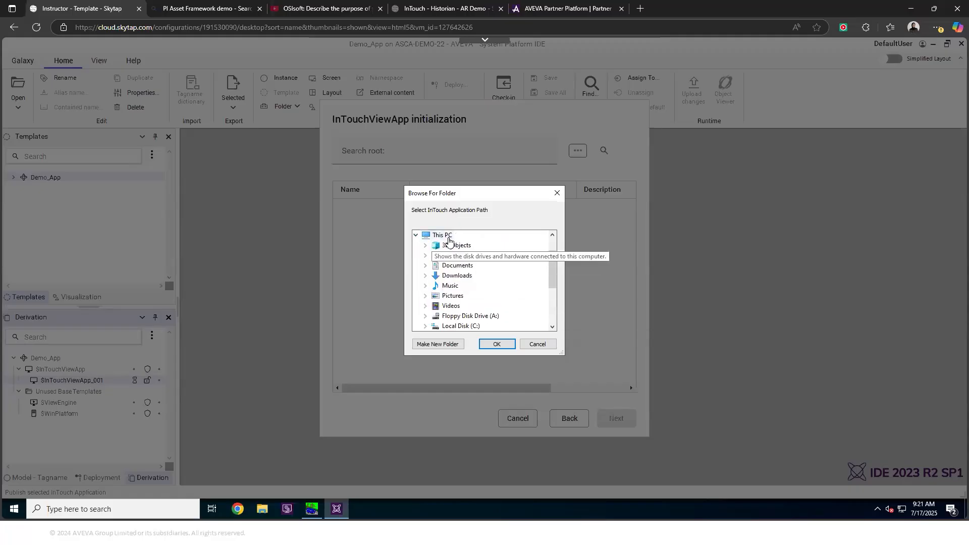
click(432, 326)
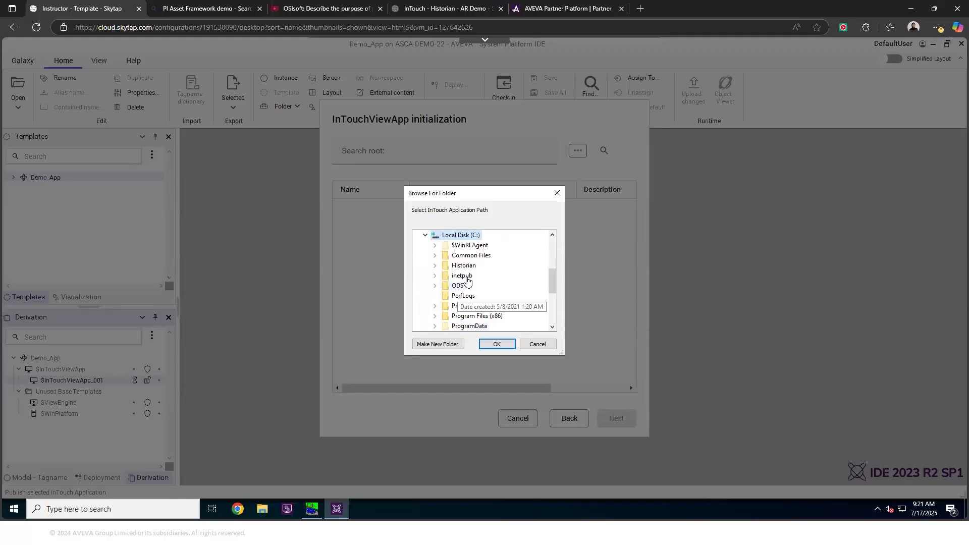
scroll(459, 308, down, 1)
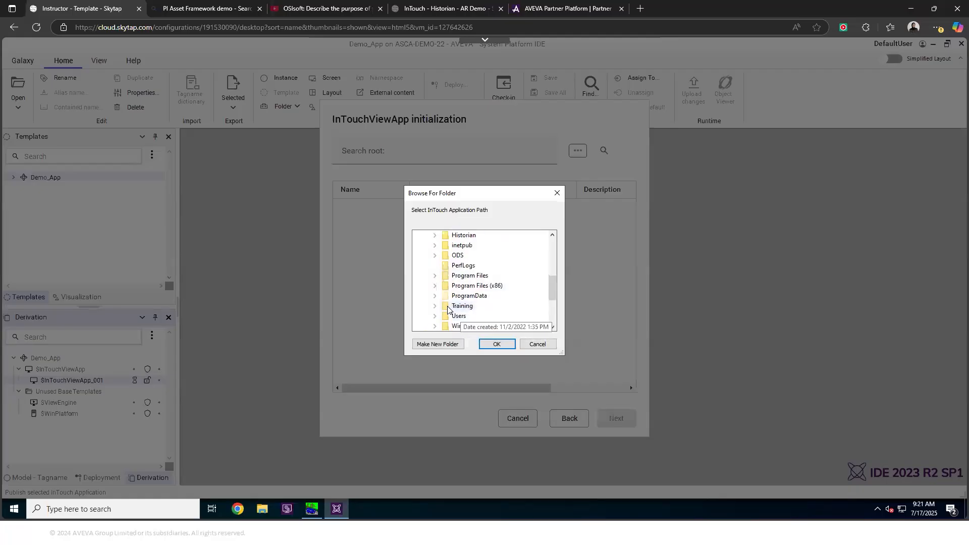
double_click(460, 306)
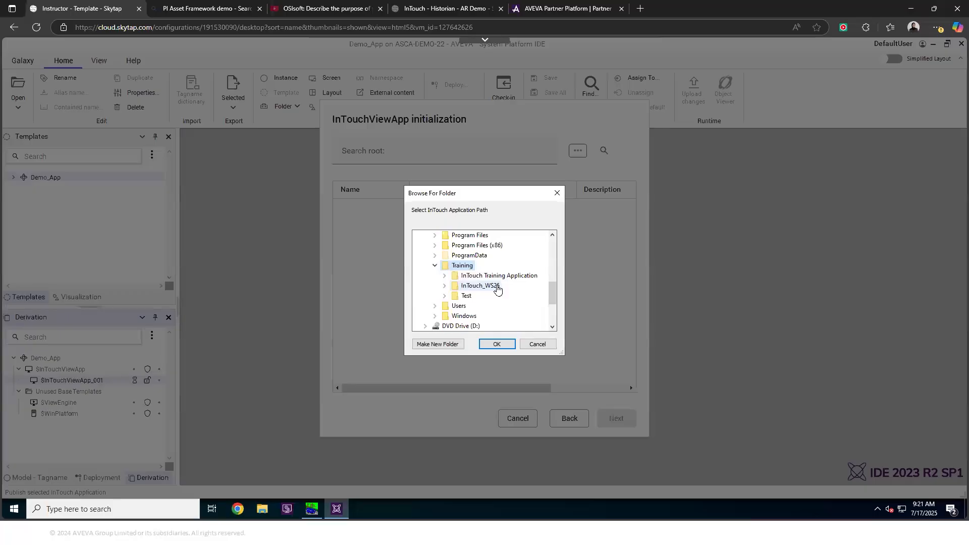
double_click(497, 286)
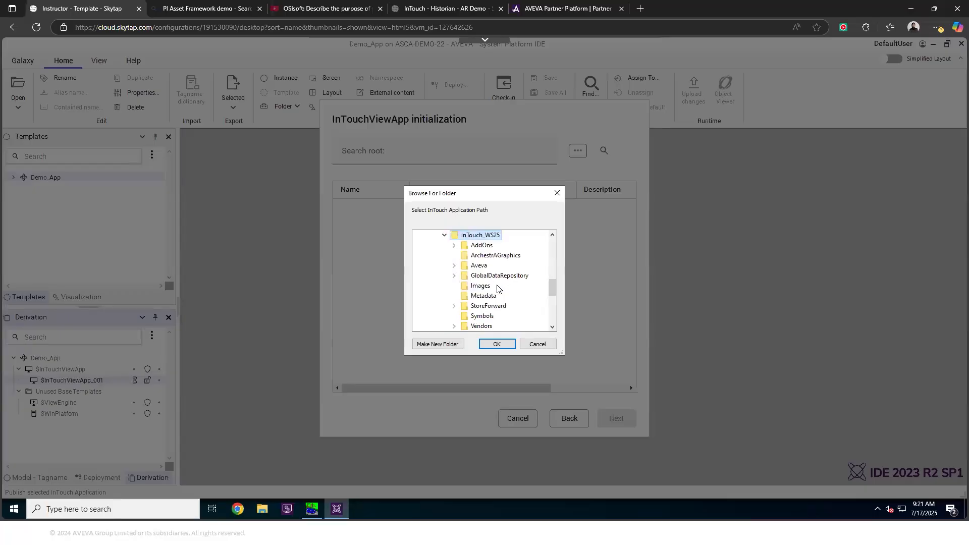
click(497, 345)
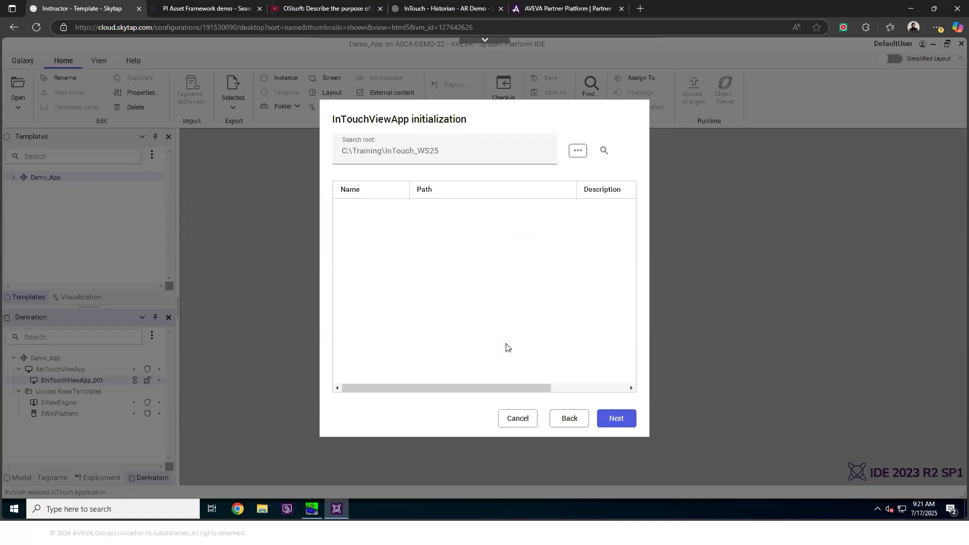
click(615, 421)
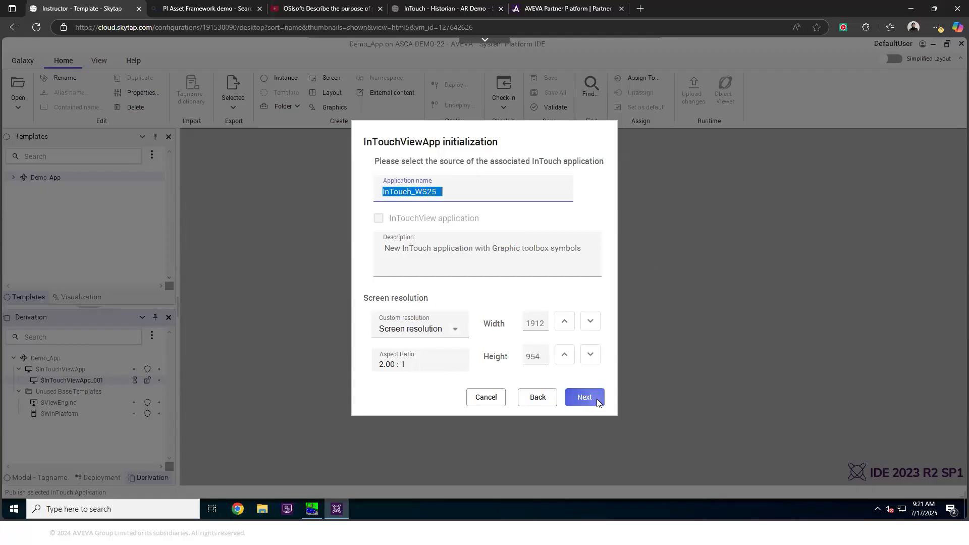
Name the imported application InTouch_WS25M and complete the import, keeping the remaining settings
click(438, 196)
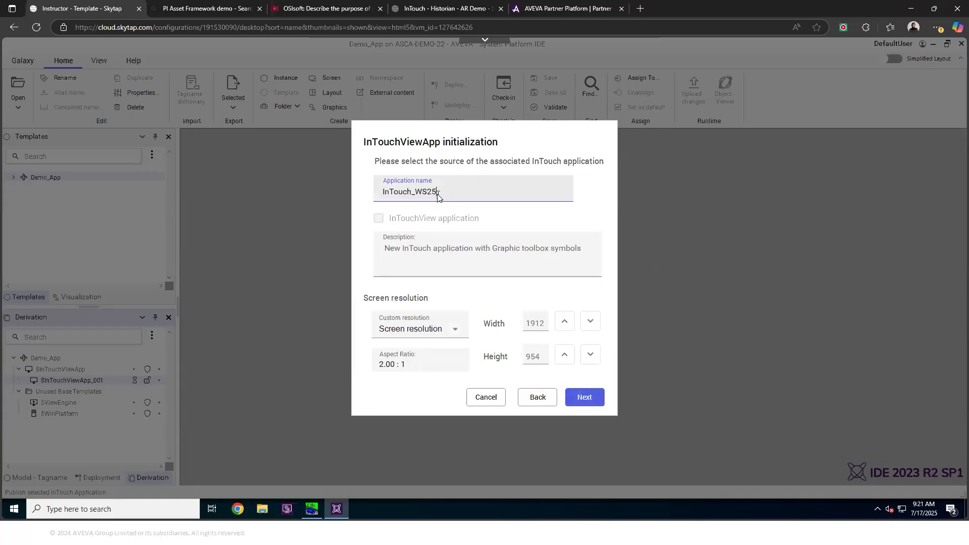
text(M)
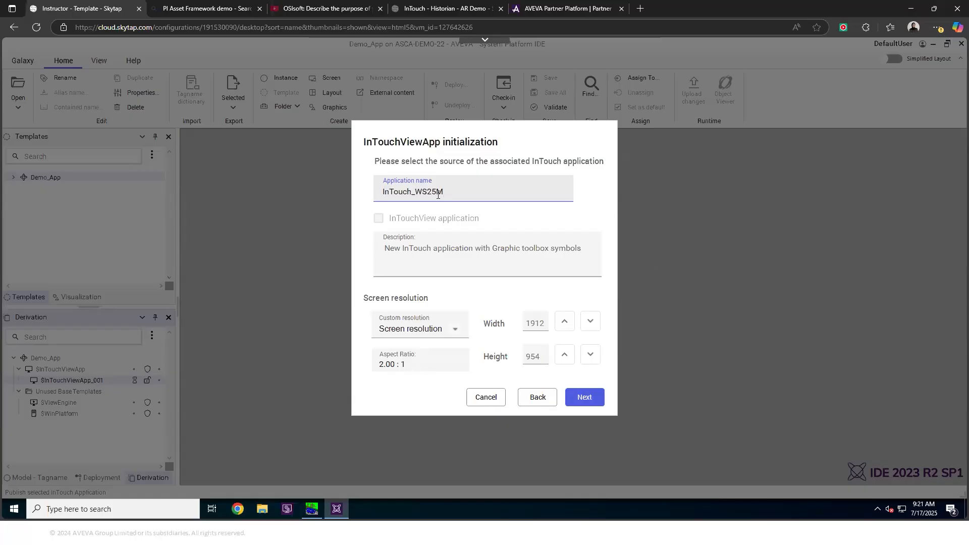
click(595, 403)
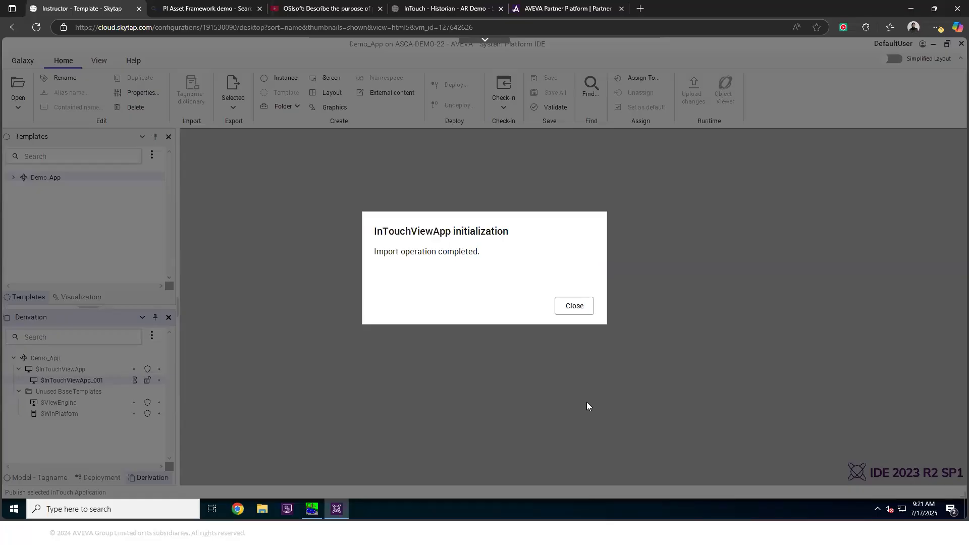
click(578, 313)
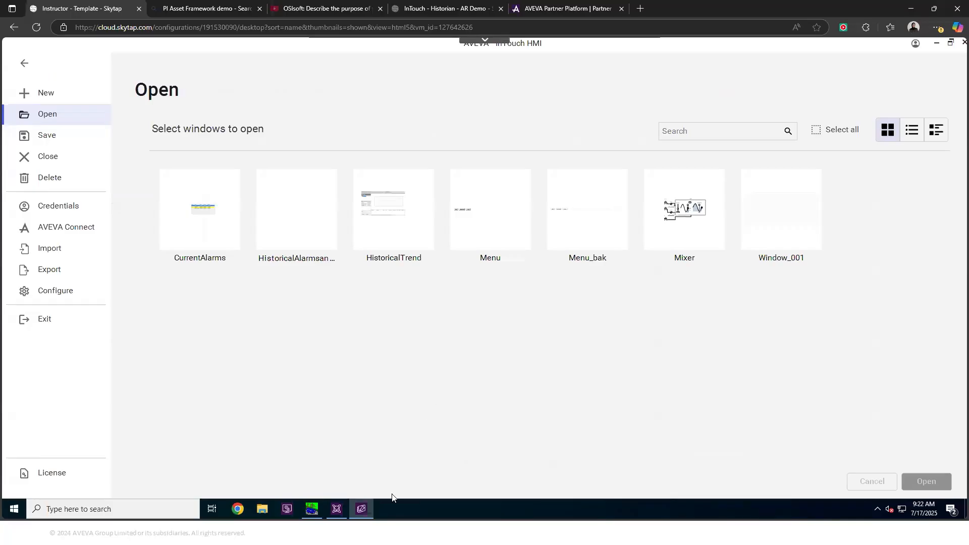
Switch between the IDE and WindowMaker, then review the imported application's tag list in the Tagname Dictionary
click(336, 508)
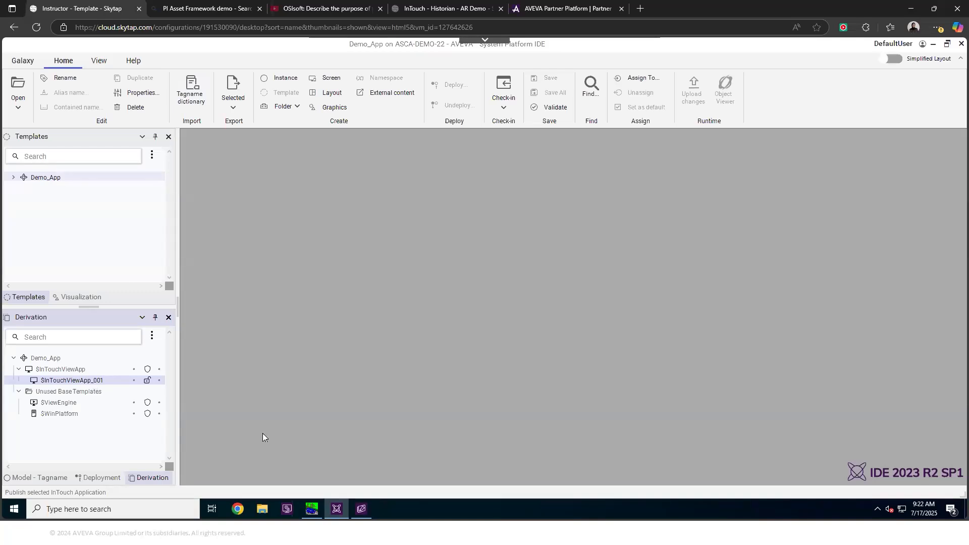
click(365, 513)
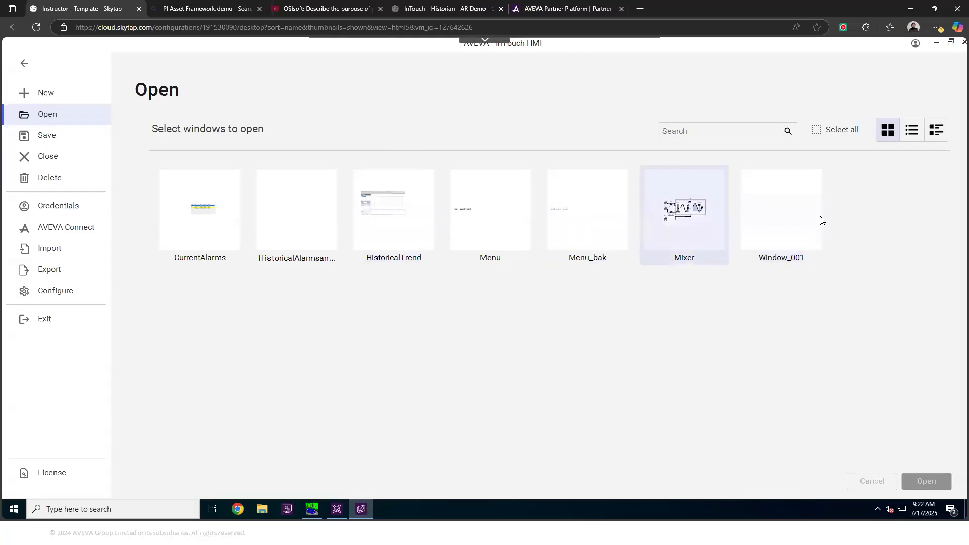
click(22, 63)
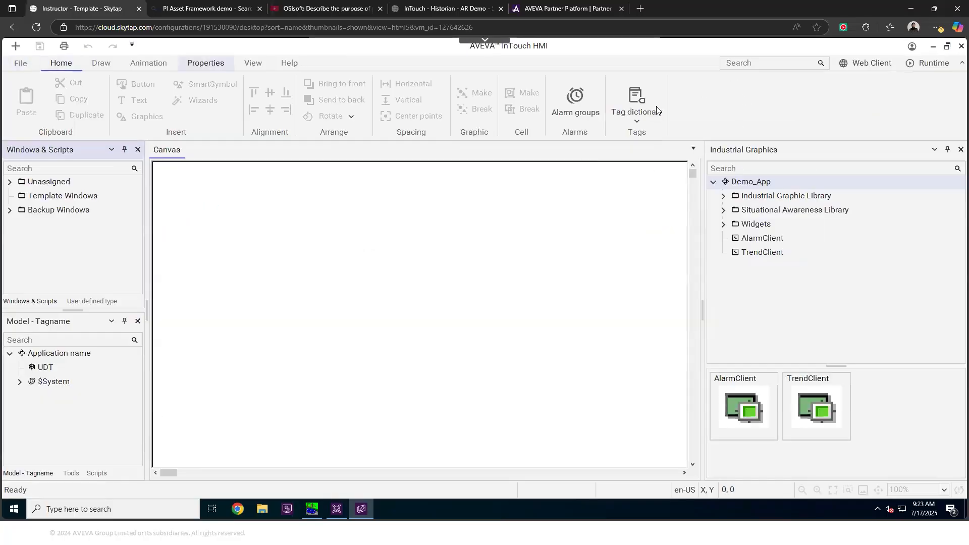
click(635, 101)
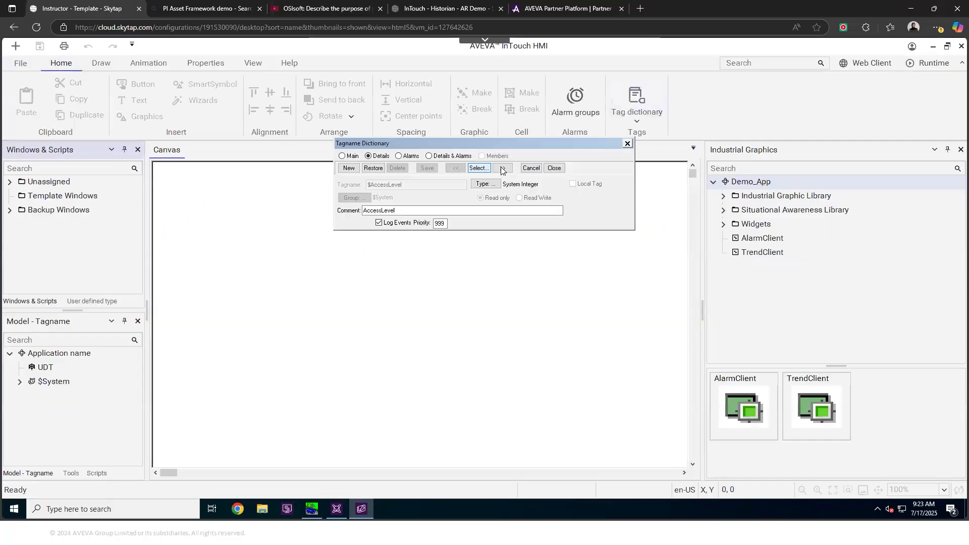
click(482, 168)
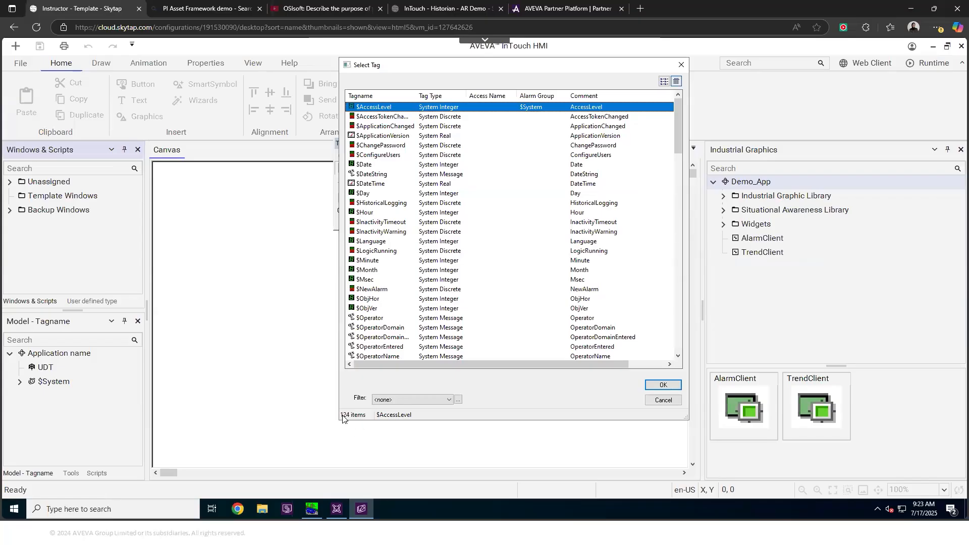
scroll(398, 331, down, 20)
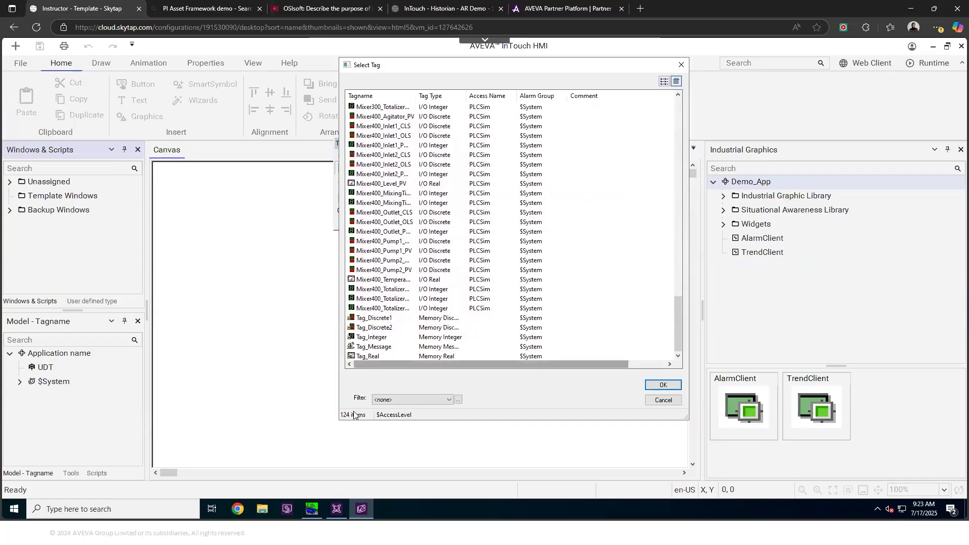
click(664, 386)
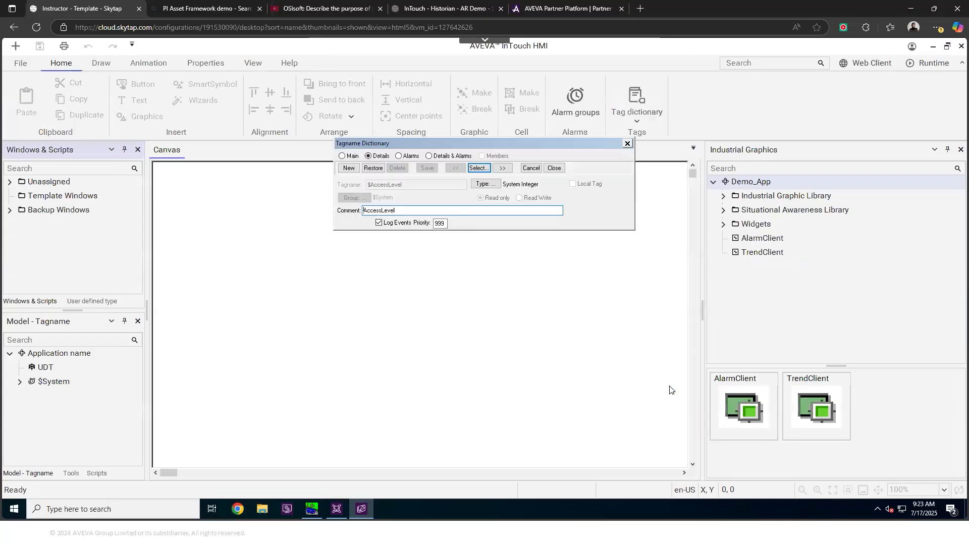
click(626, 144)
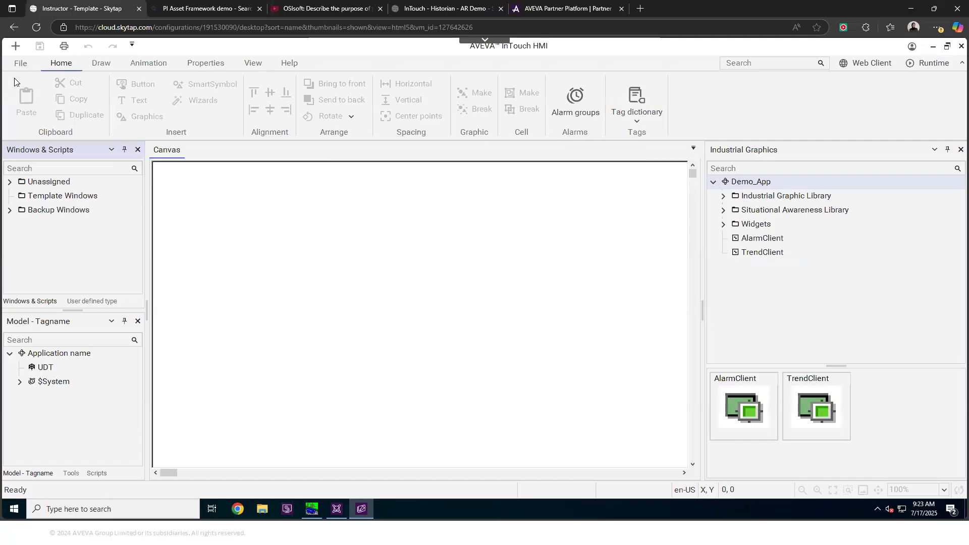
Examine the imported application's historical logging, Historian logging and WindowViewer configuration settings, then return to the canvas
click(20, 65)
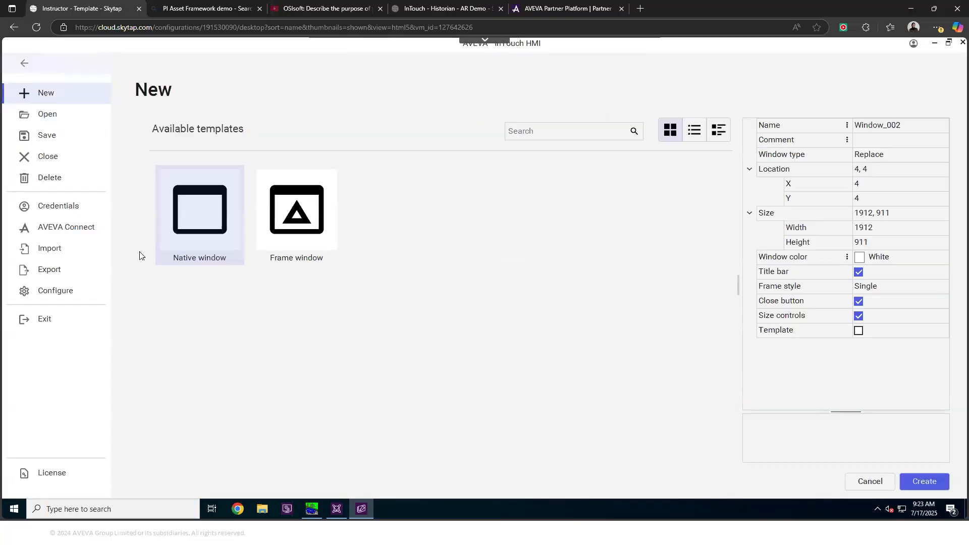
click(74, 295)
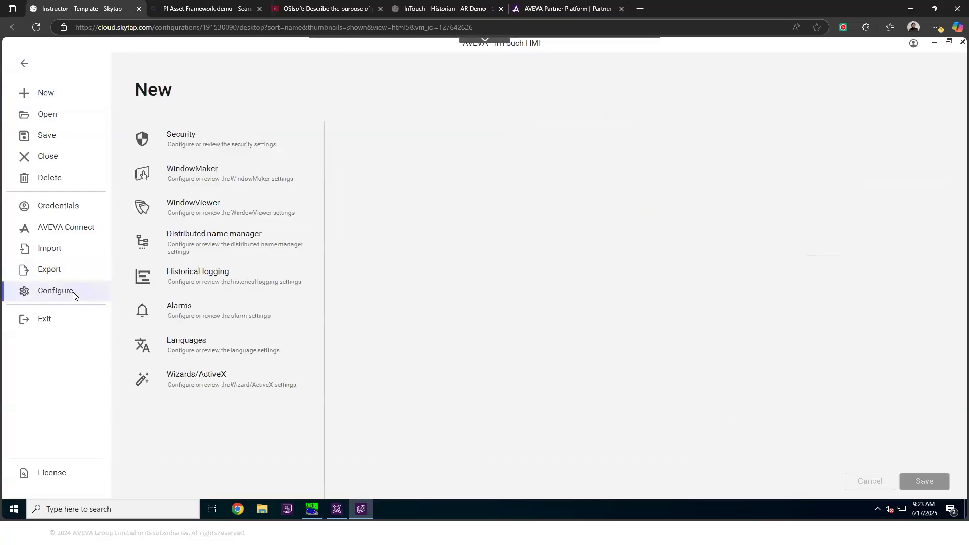
click(218, 272)
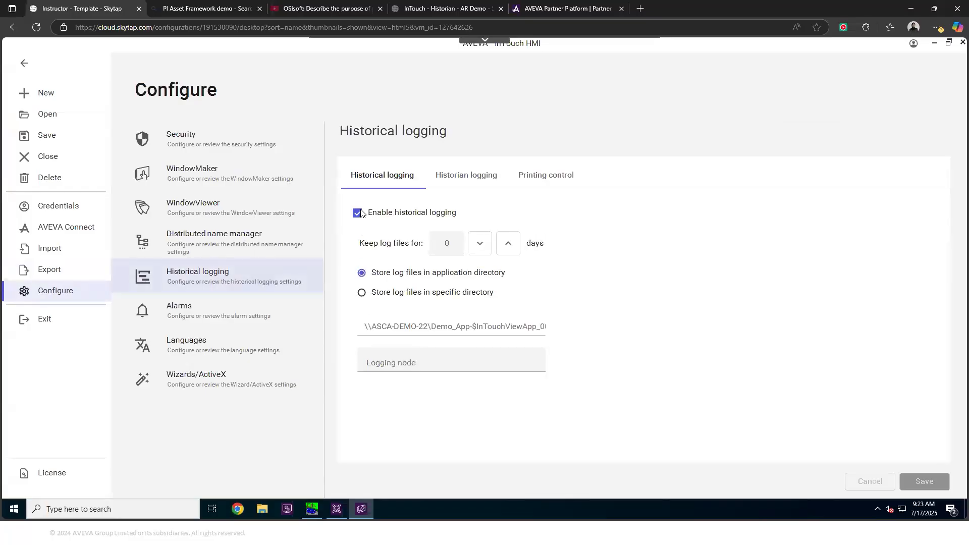
click(447, 176)
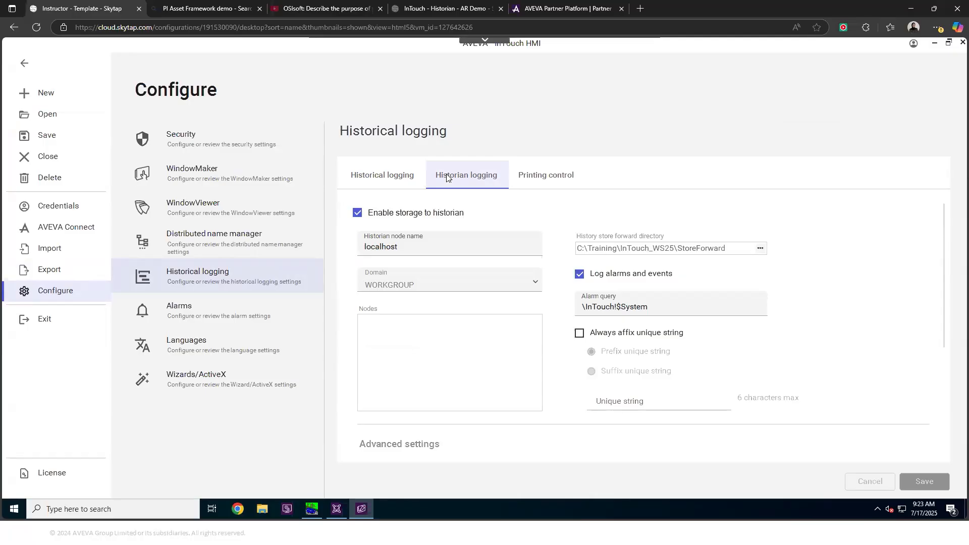
click(223, 212)
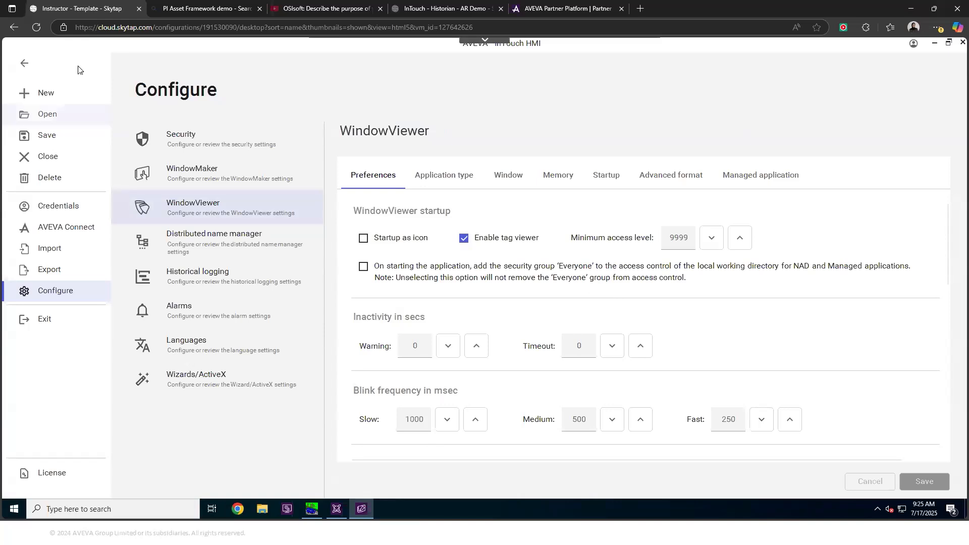
click(23, 64)
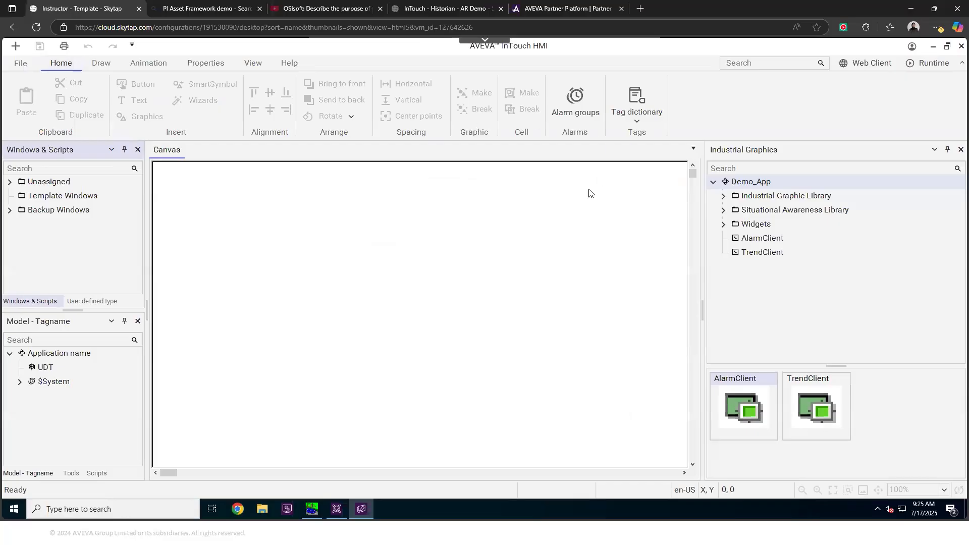